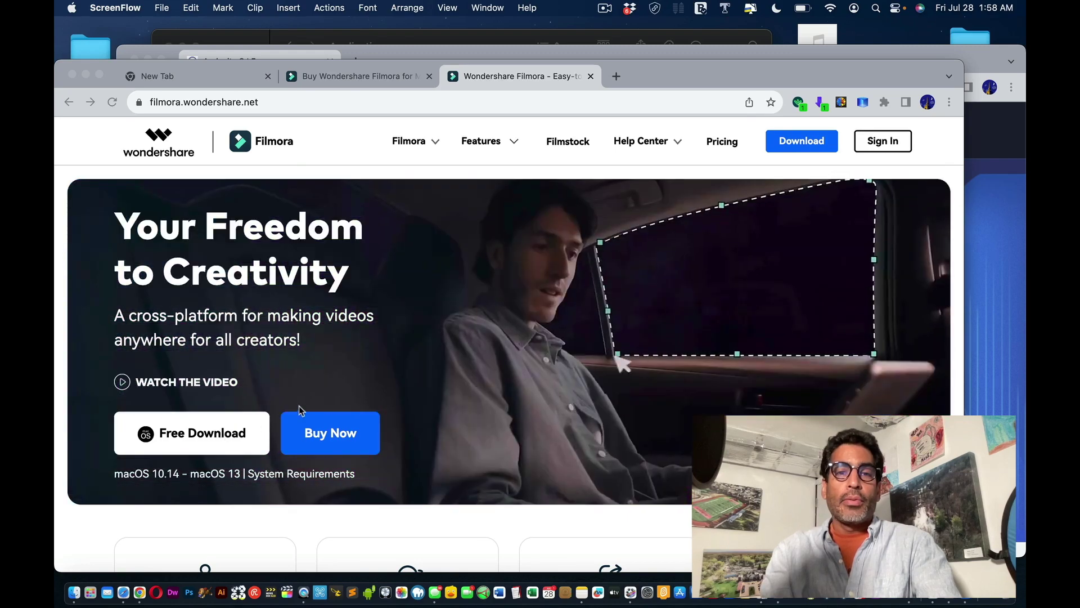
Clear the two browser windows and the Applications folder window off the desktop and move wwww.wav below hmm.wav.
left_click(498, 87)
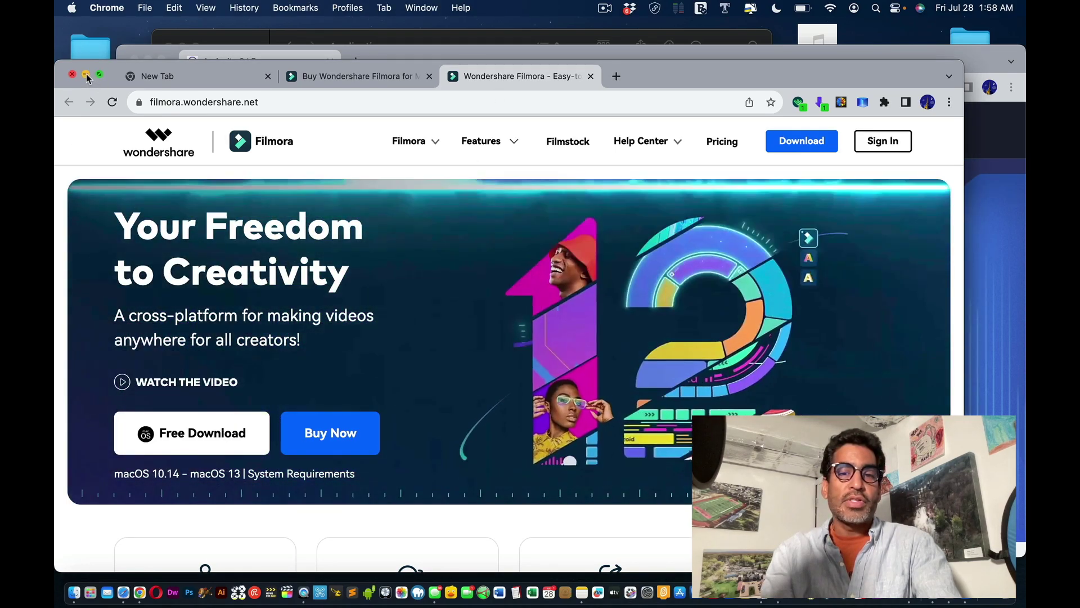
left_click(86, 75)
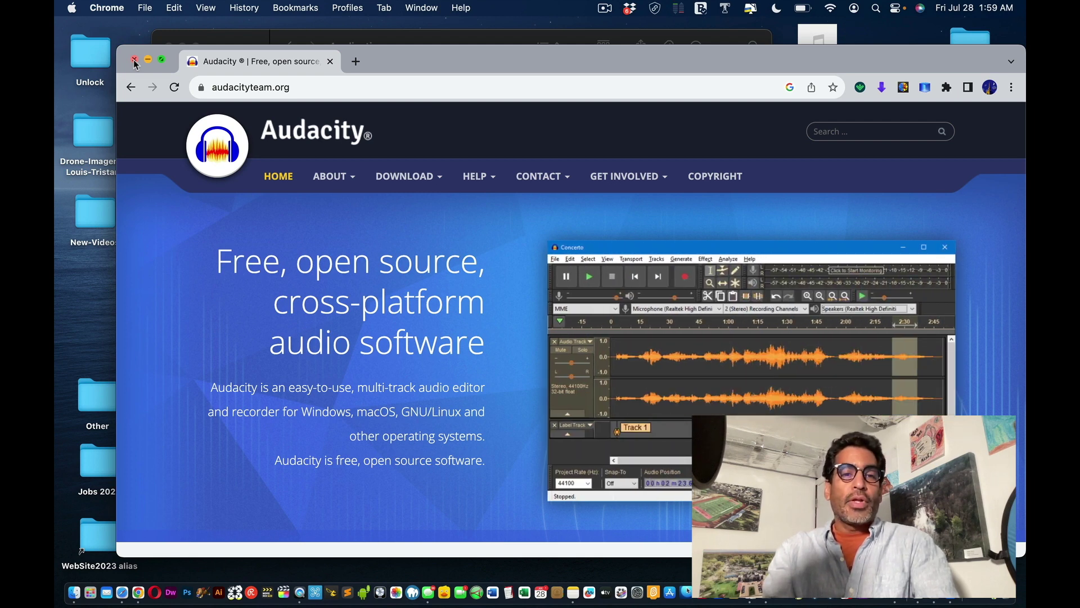
left_click(134, 60)
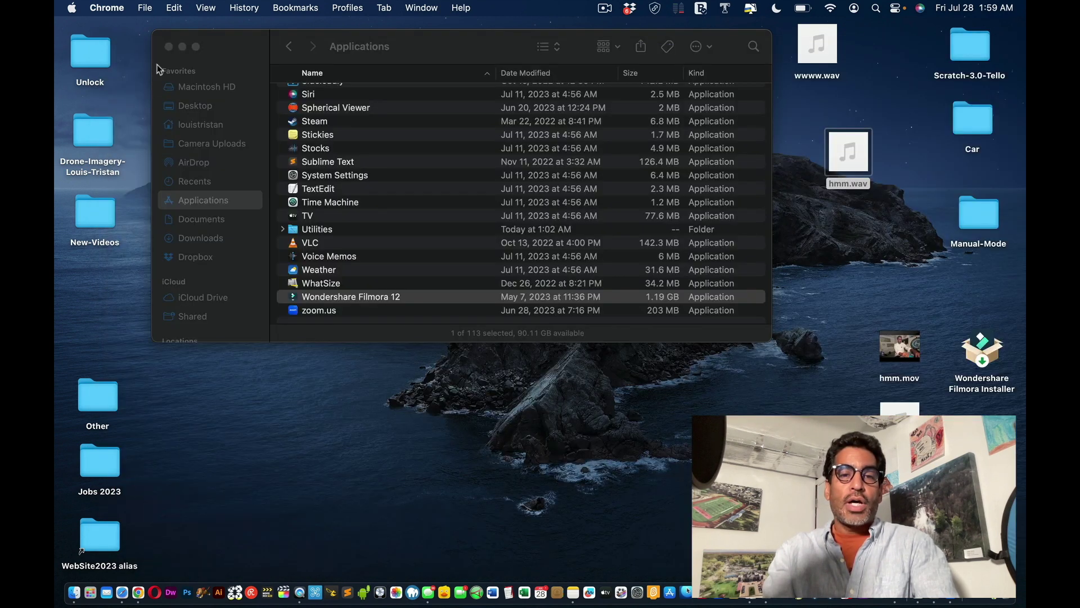
left_click(170, 47)
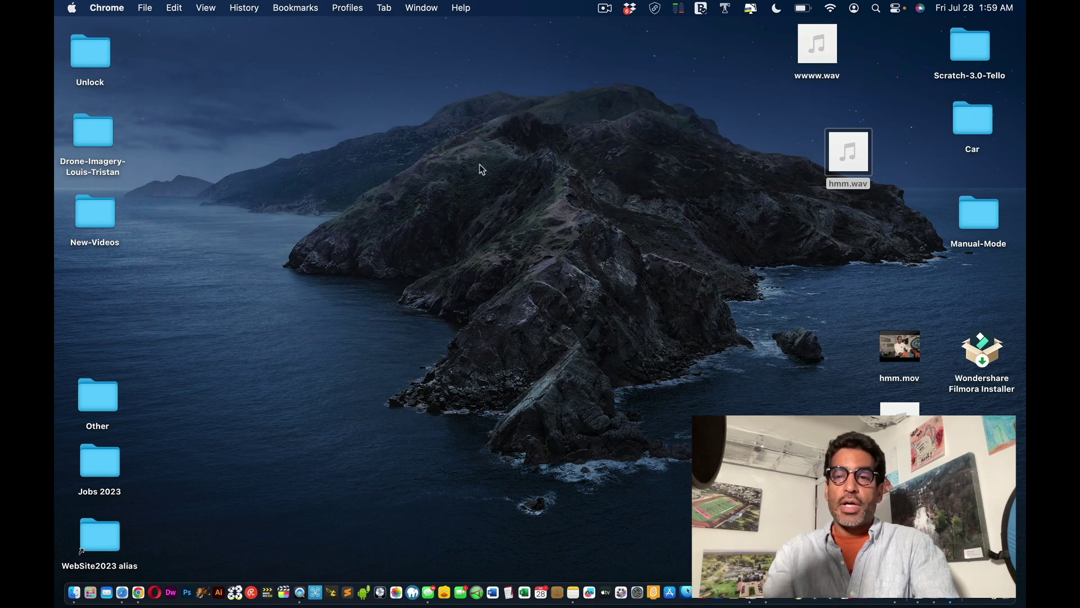
left_click_drag(804, 48, 817, 247)
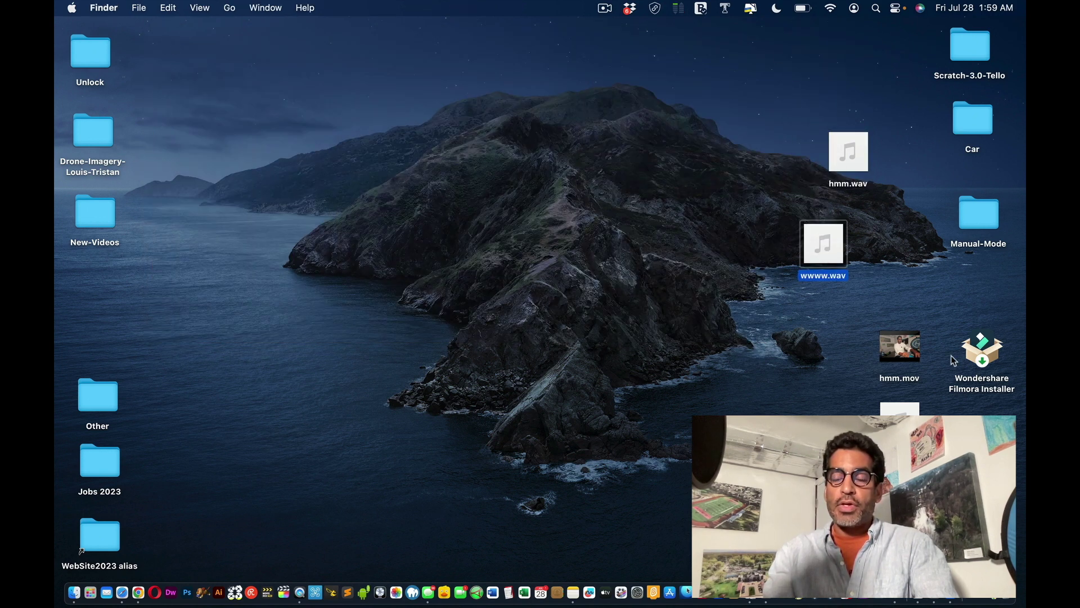
double_click(982, 216)
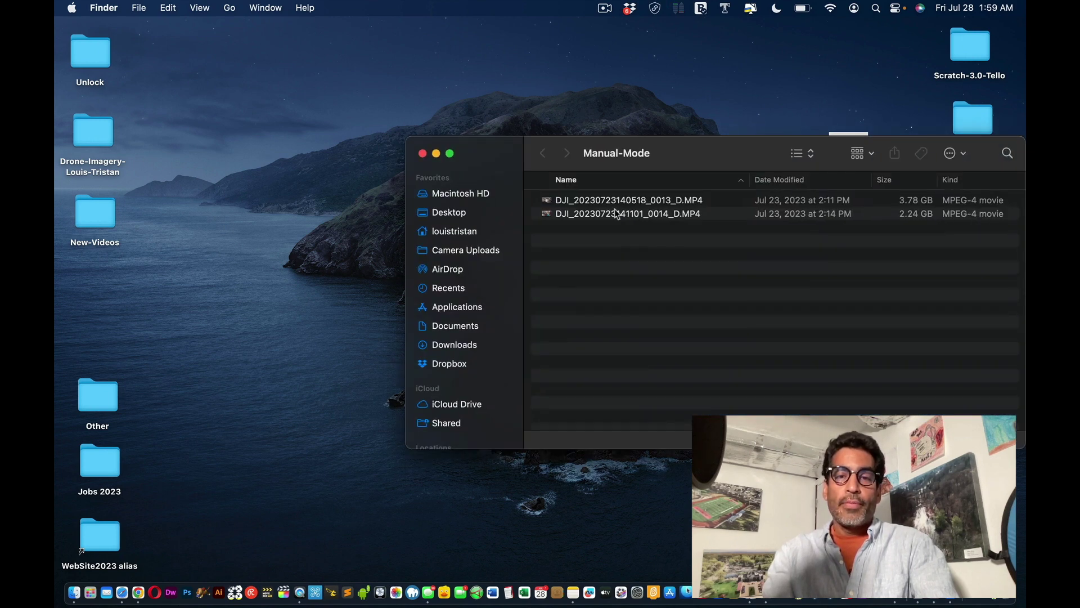
left_click(581, 204)
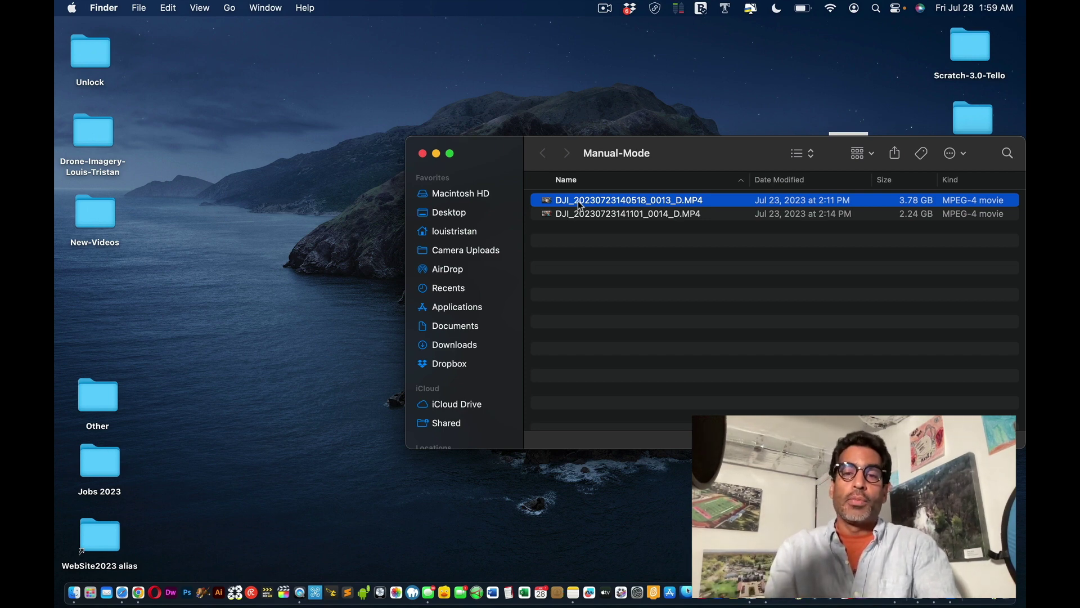
key("space")
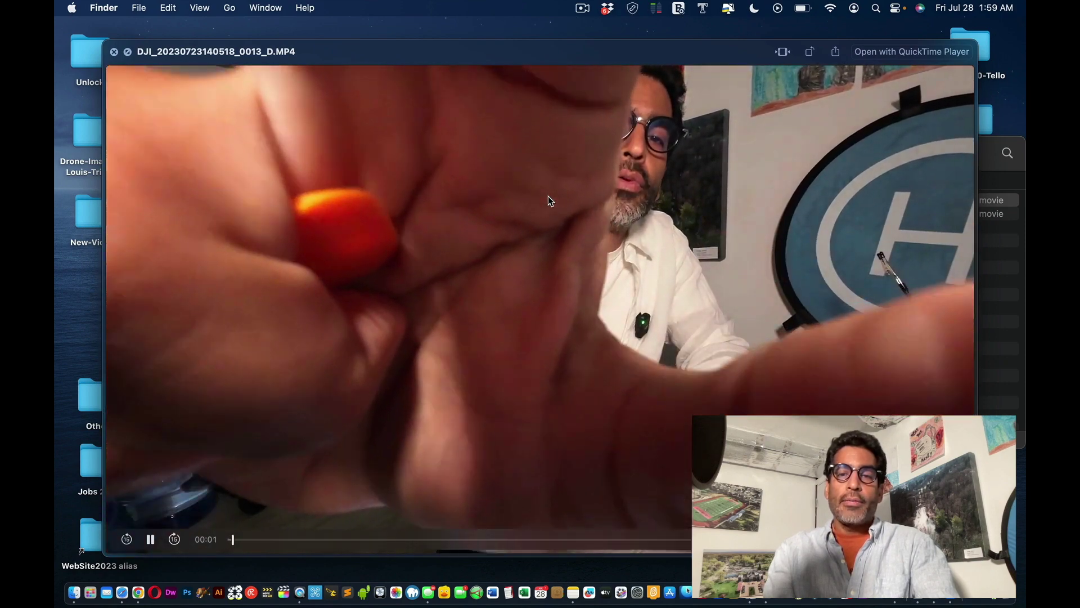
key("space")
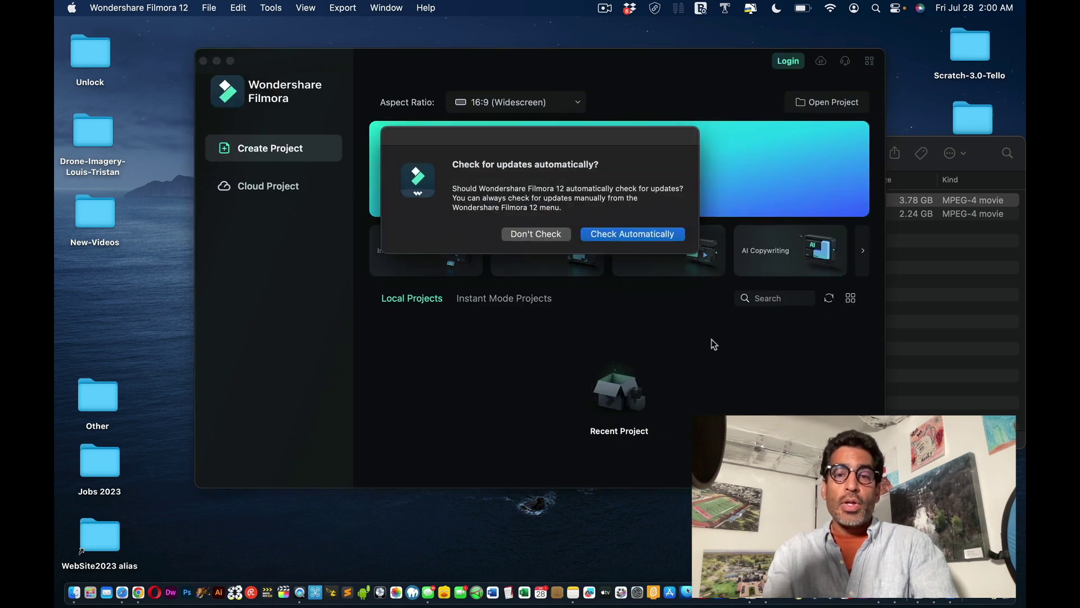
In Wondershare Filmora 12, accept automatic update checks and create a new project.
left_click(593, 235)
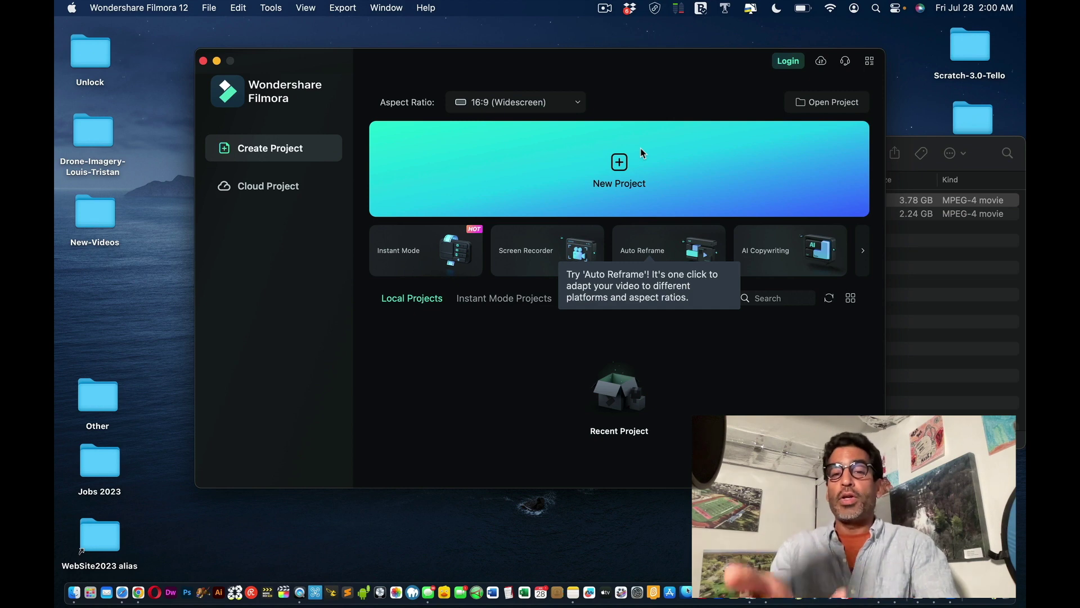
left_click(619, 161)
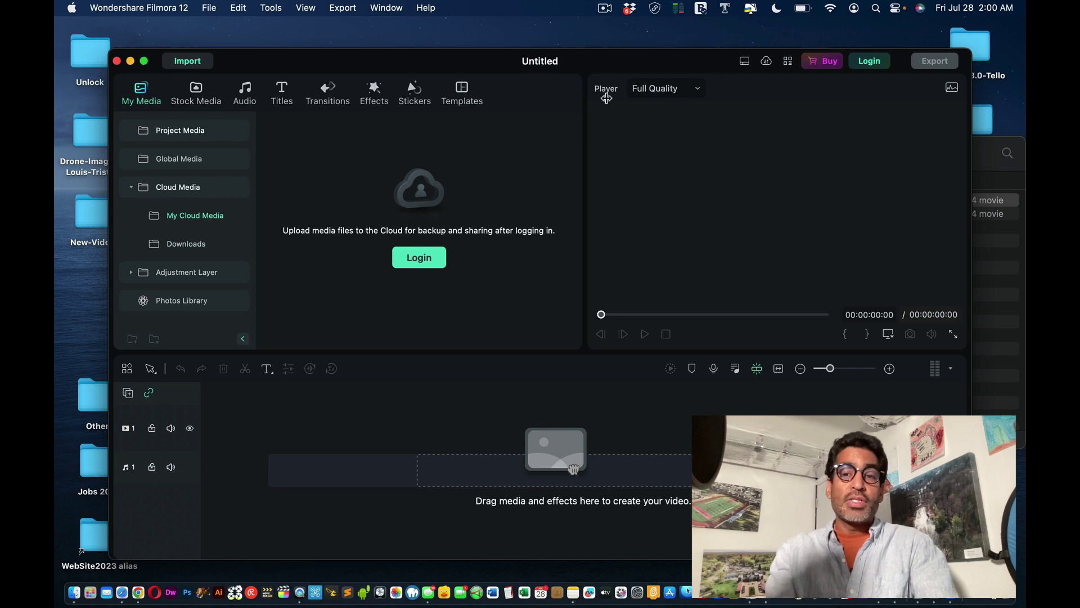
left_click_drag(628, 58, 590, 36)
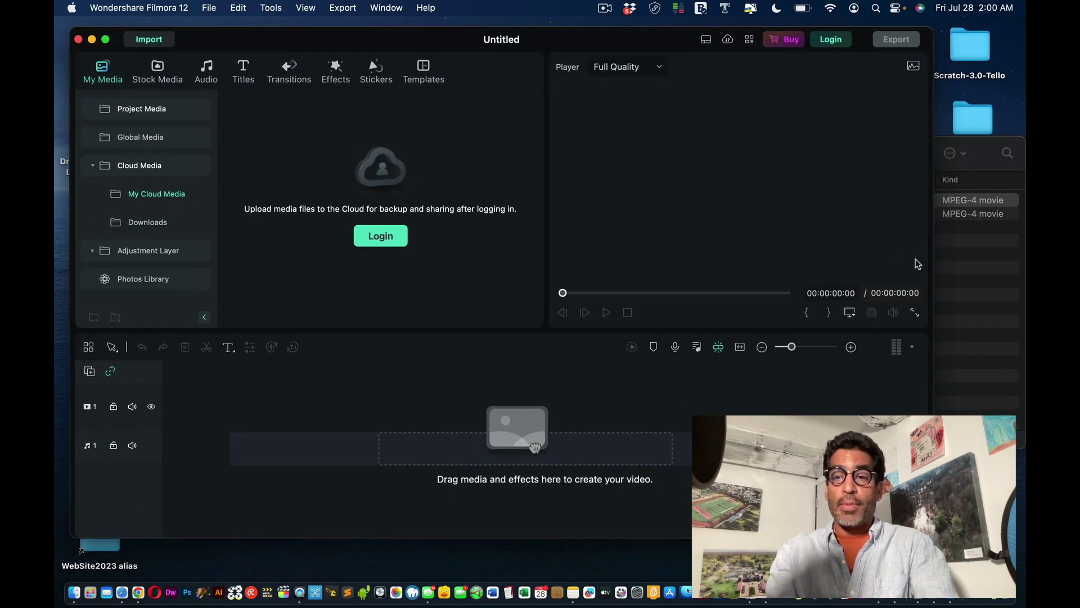
left_click(960, 281)
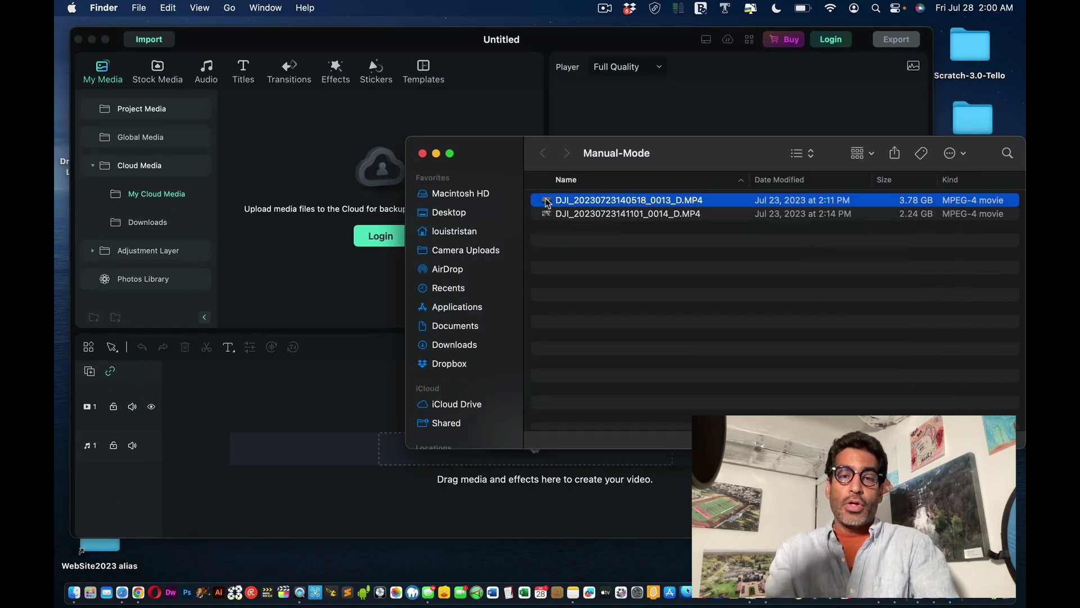
left_click_drag(519, 218, 346, 449)
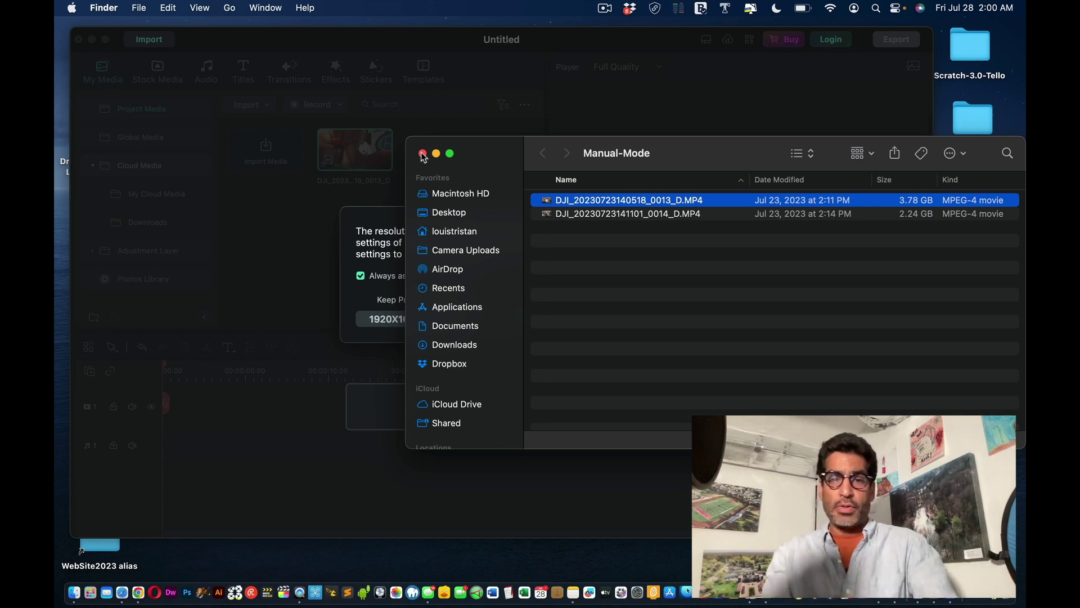
left_click(383, 231)
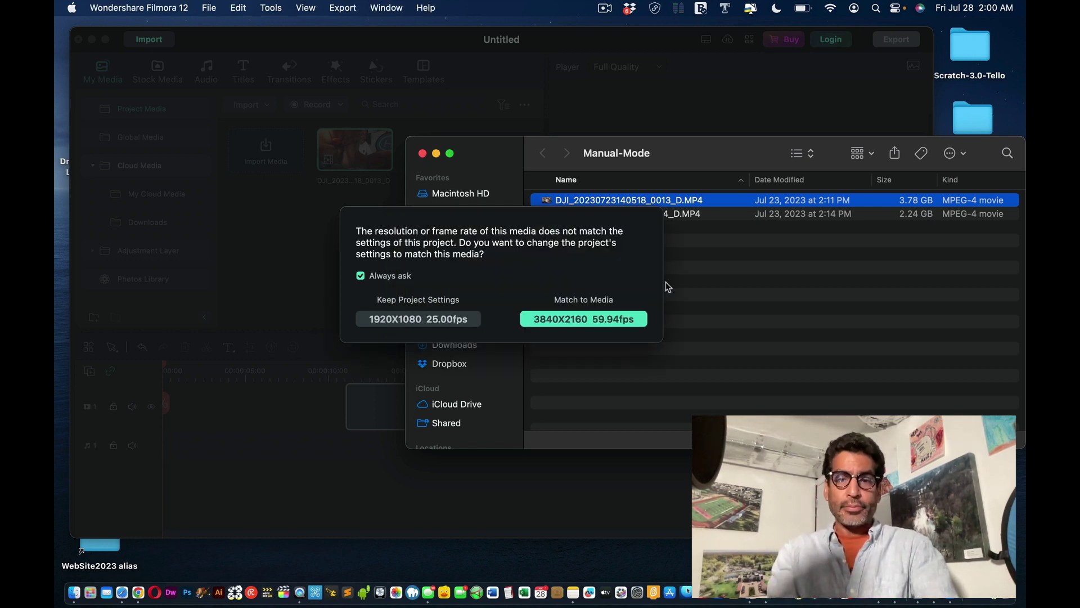
left_click(594, 319)
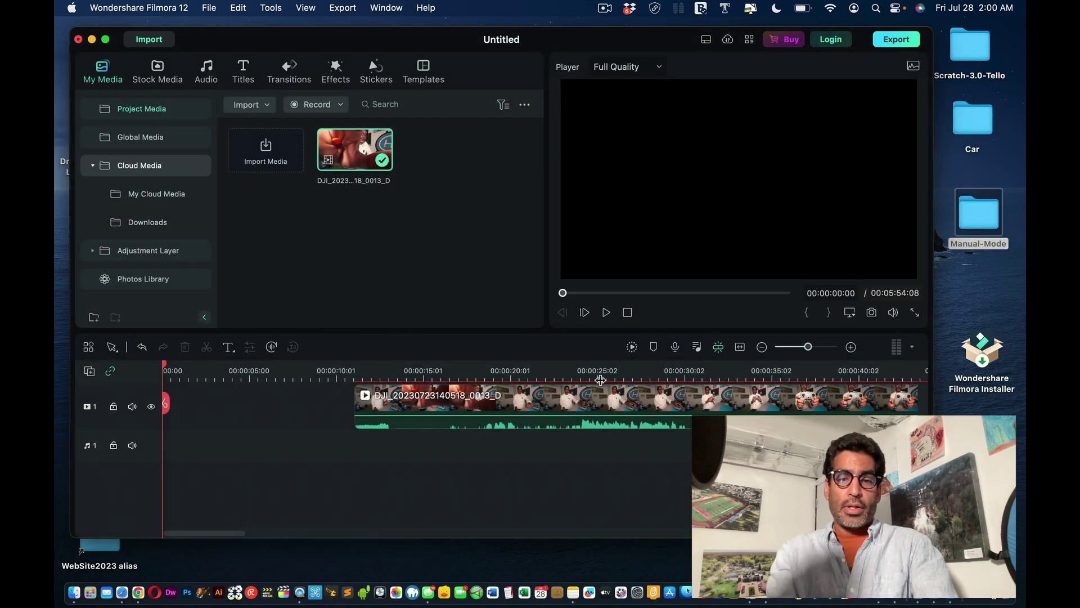
left_click_drag(602, 396, 392, 402)
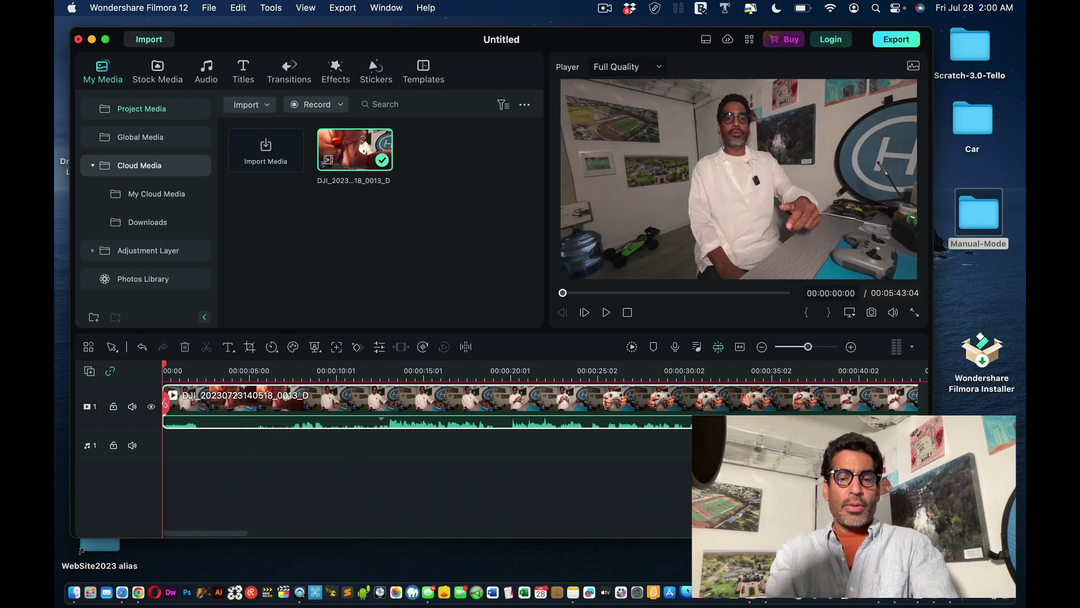
Split the clip at 00:00:13:07, delete the part before the cut, and play back the new beginning.
double_click(383, 418)
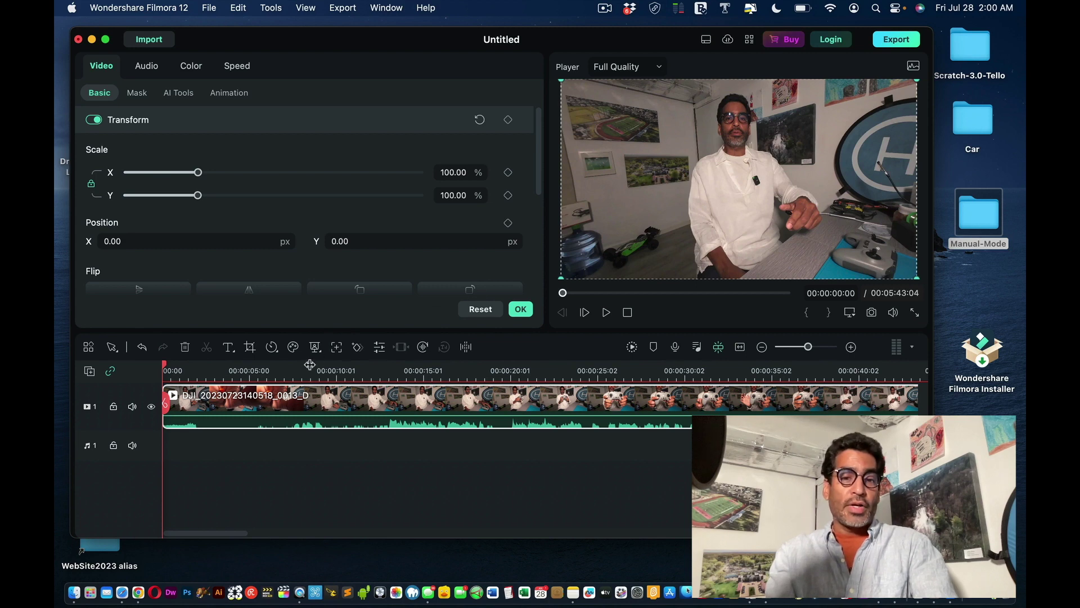
left_click(163, 70)
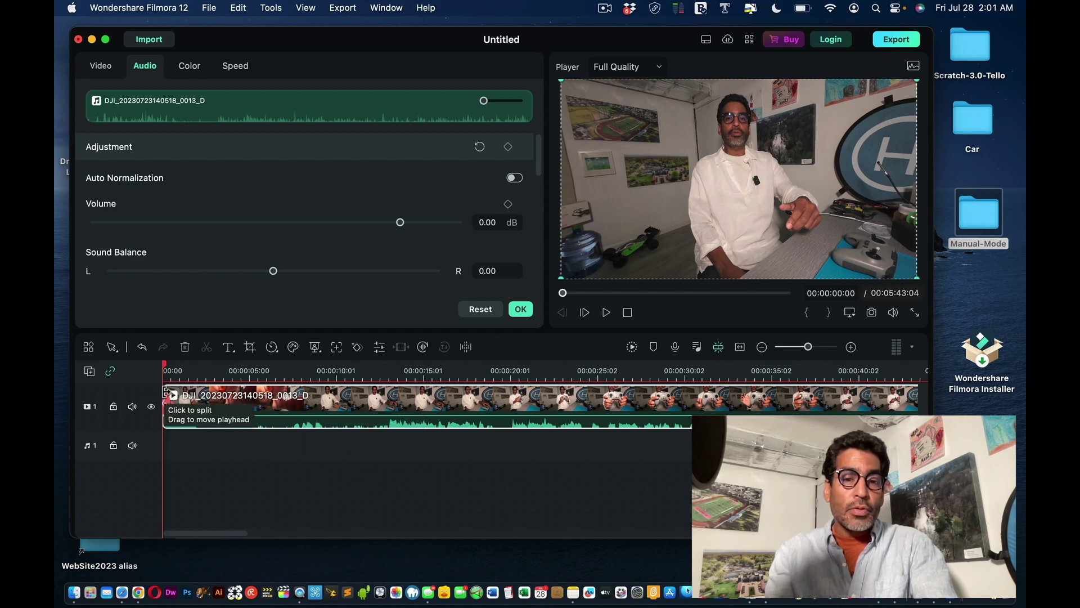
left_click_drag(168, 394, 390, 401)
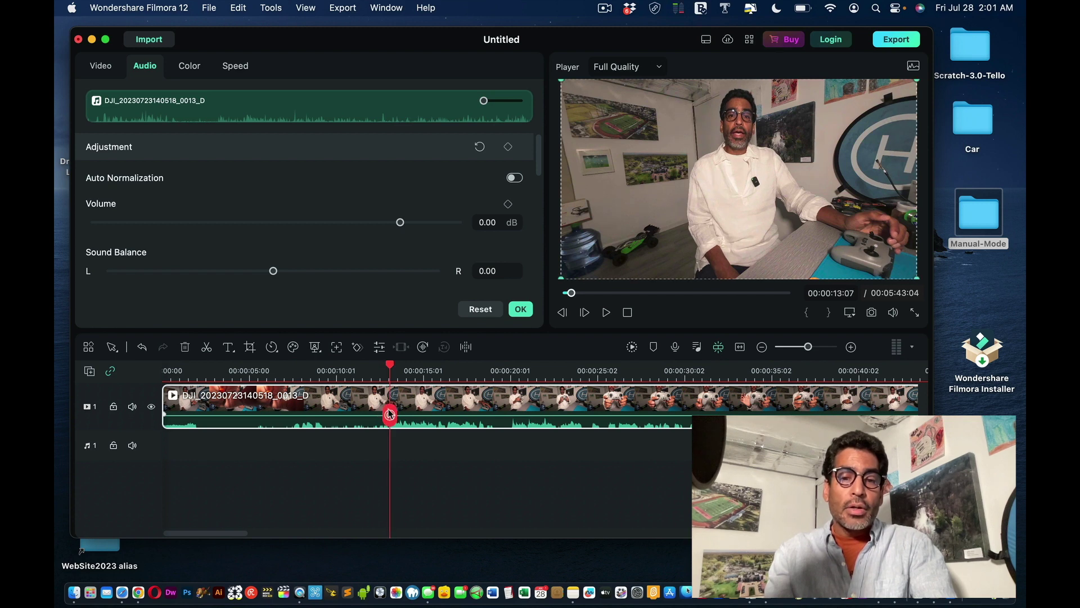
left_click(390, 414)
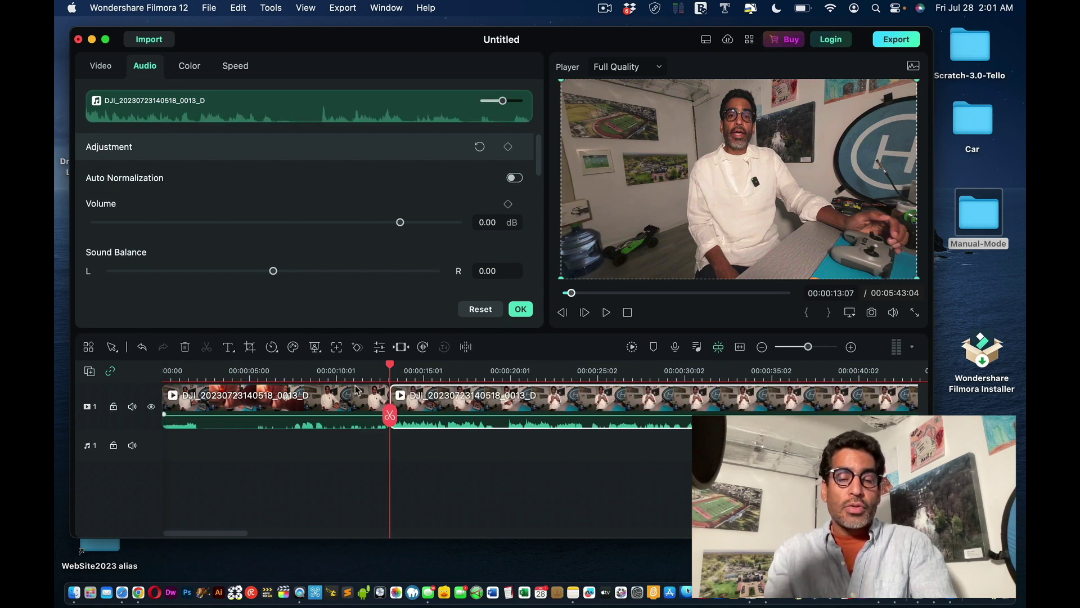
left_click(336, 396)
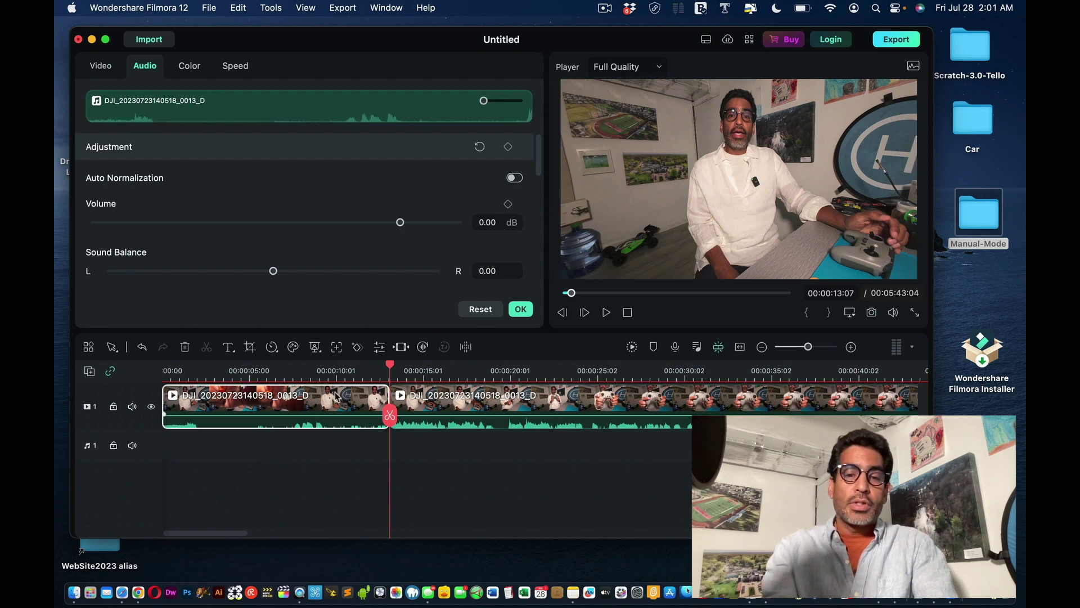
key("Delete")
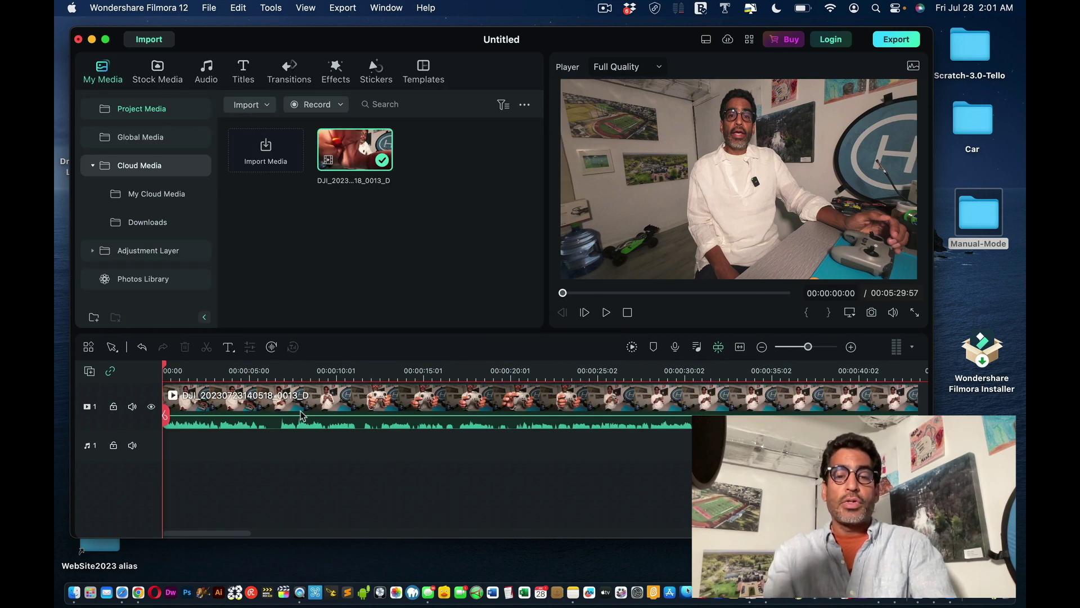
key("space")
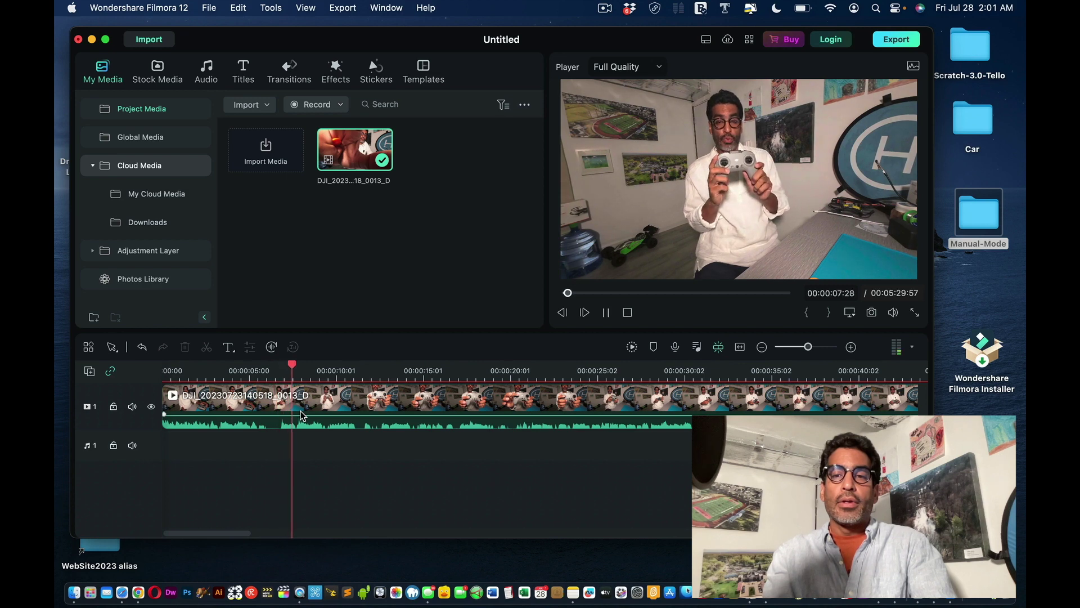
key("space")
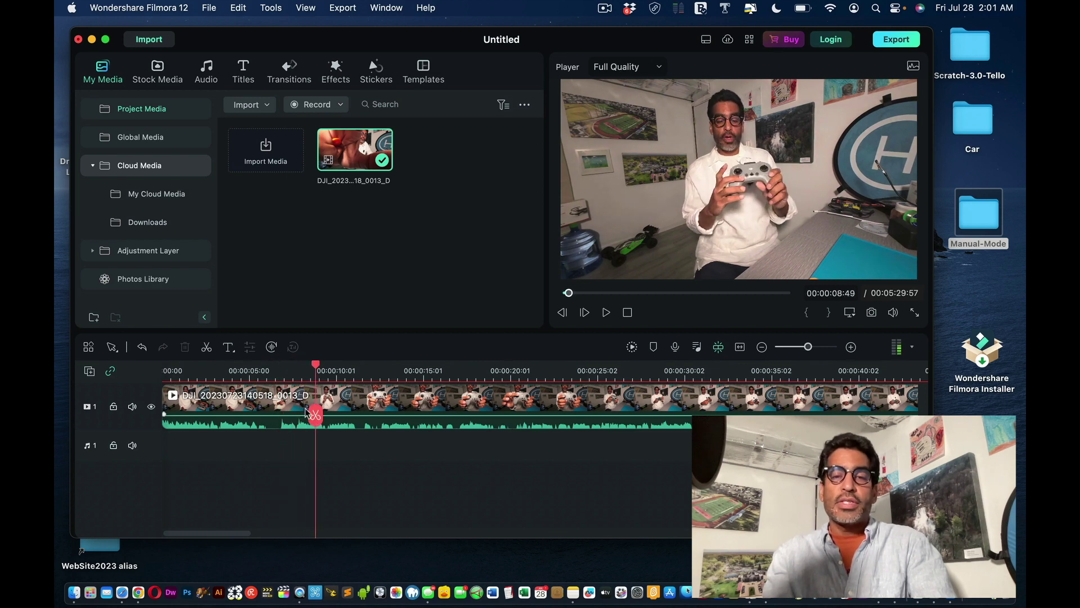
Detach the clip's audio onto its own track and delete the video clip from the timeline.
right_click(370, 405)
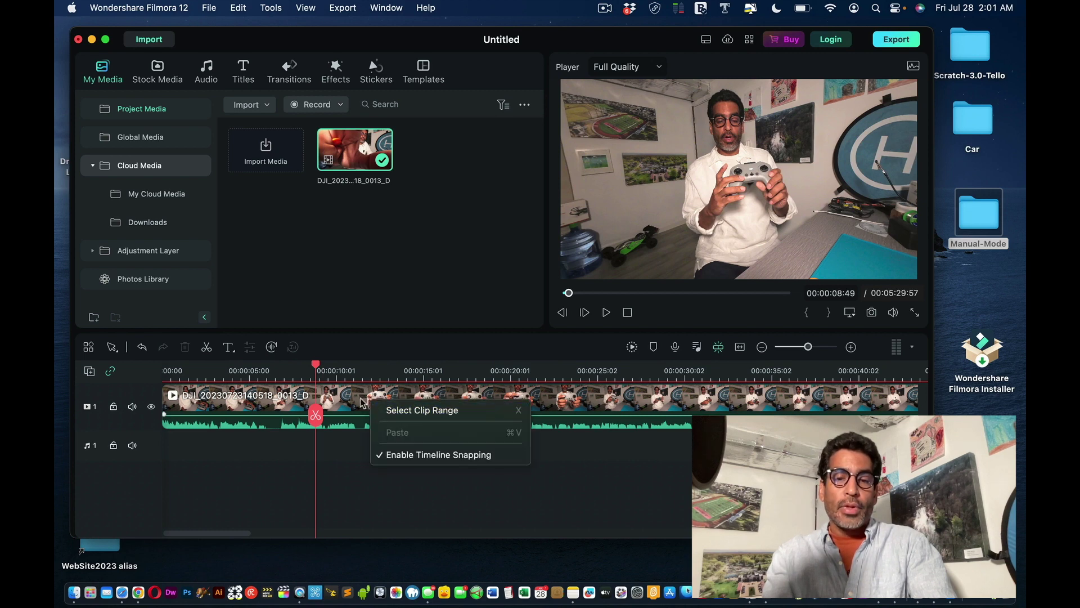
left_click(345, 401)
left_click(357, 427)
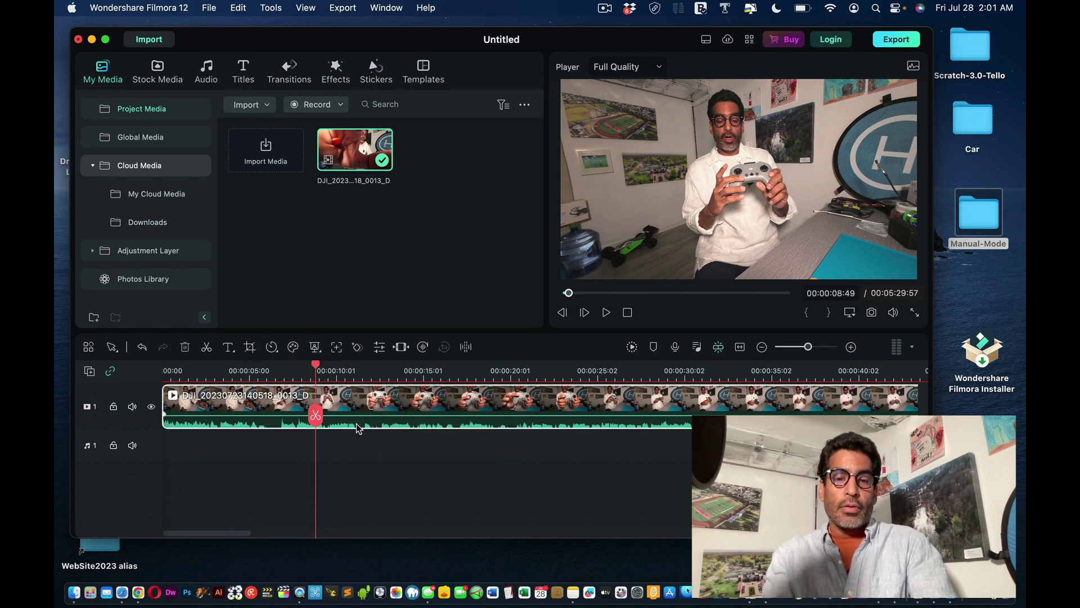
right_click(358, 428)
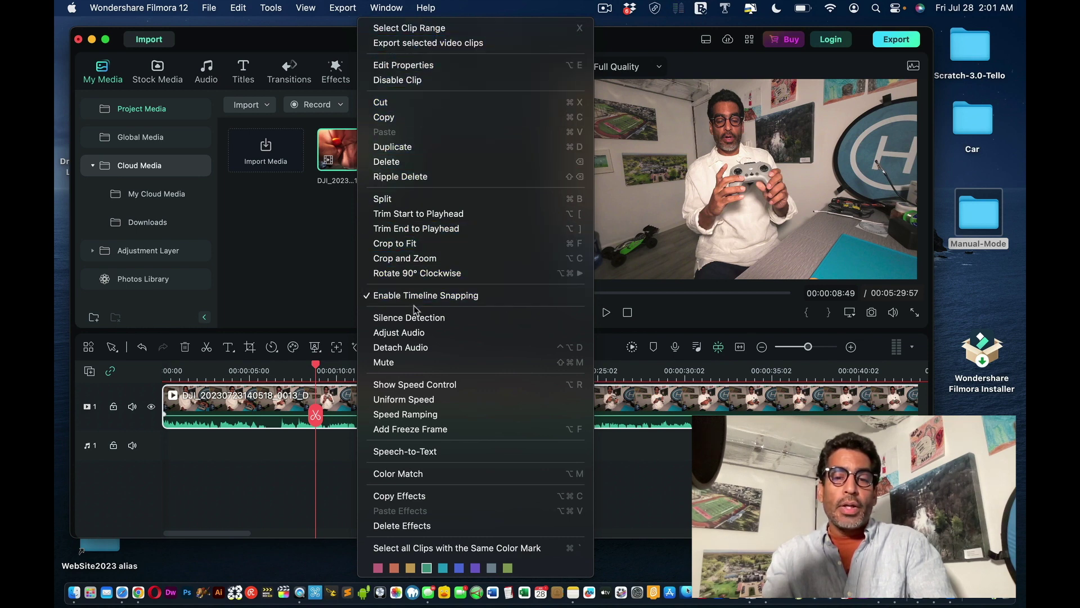
left_click(416, 349)
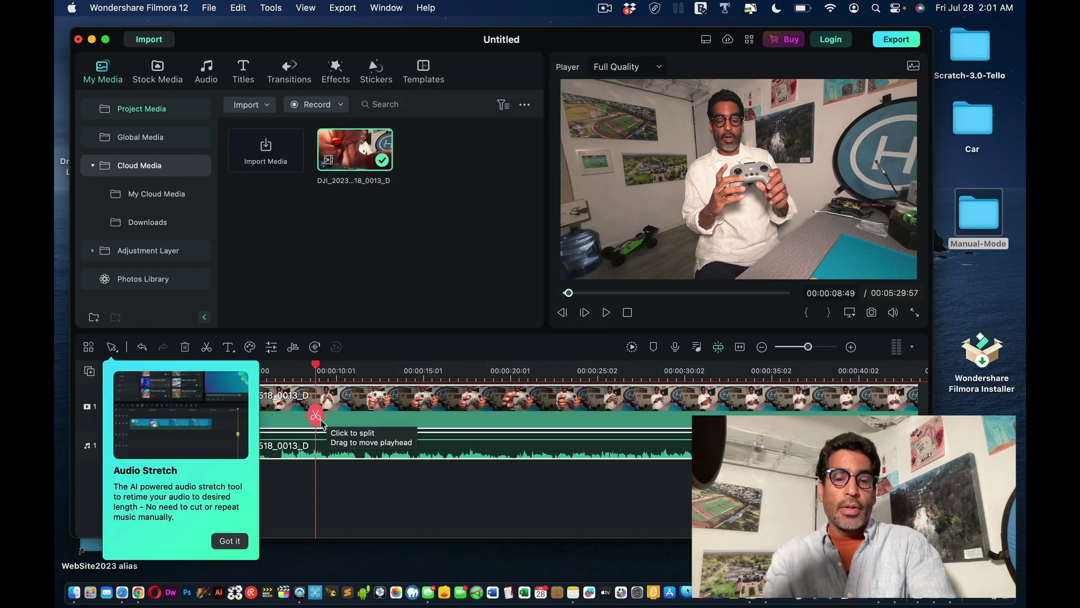
left_click(235, 539)
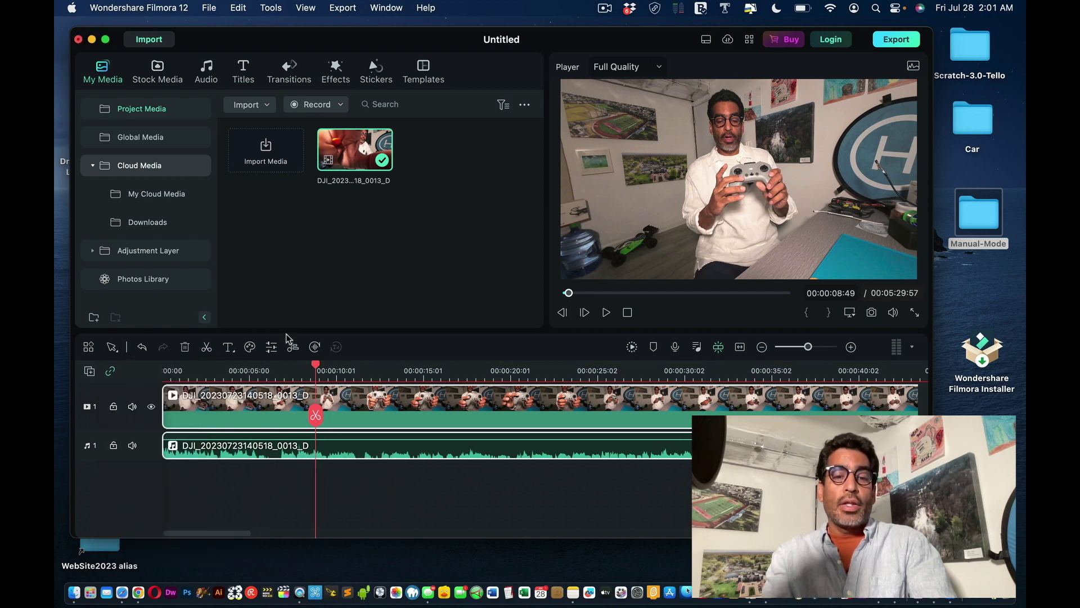
left_click(250, 402)
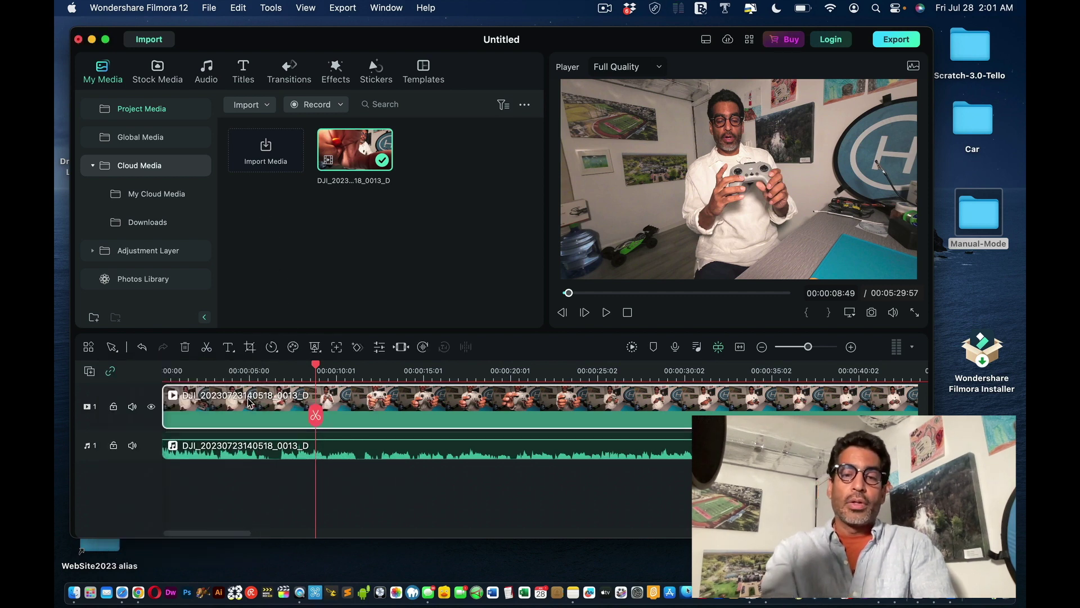
key("Delete")
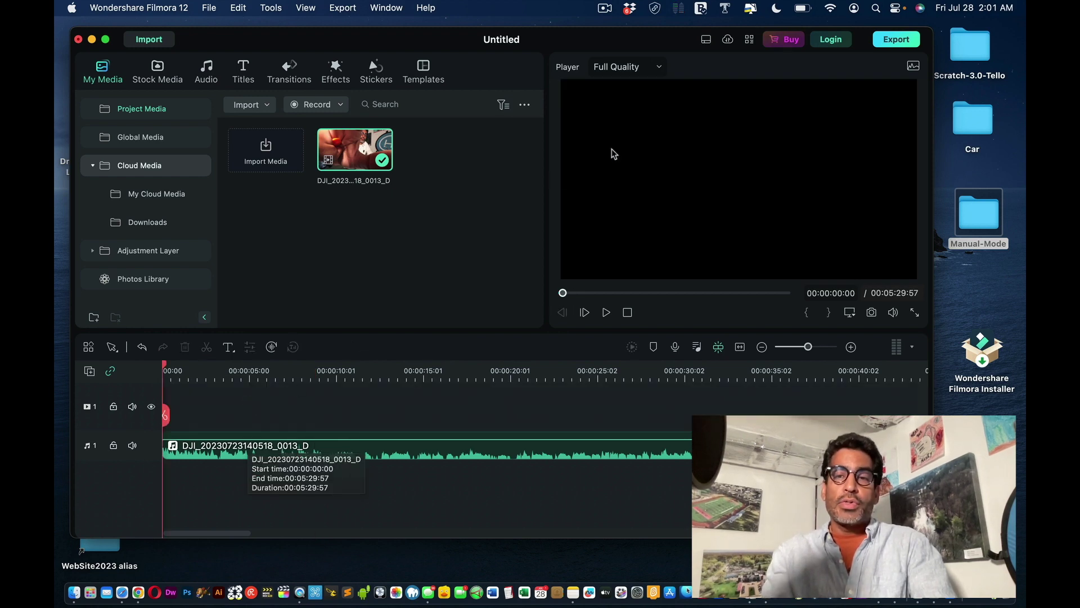
Export the project's audio to the Desktop as a WAV file named My Audio, choosing the export with watermark.
left_click(890, 40)
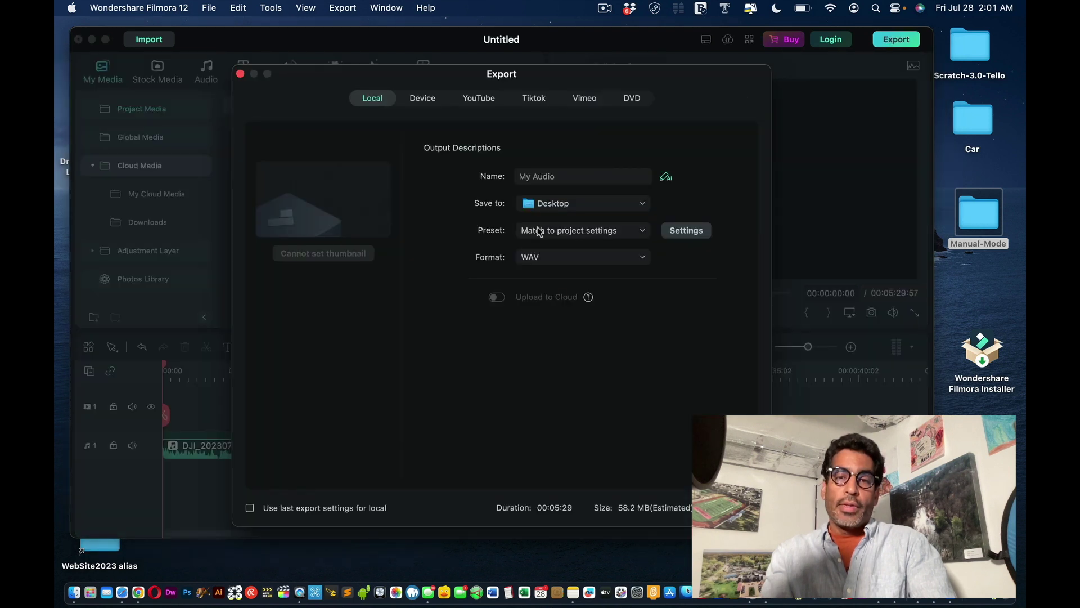
left_click(570, 208)
left_click(570, 207)
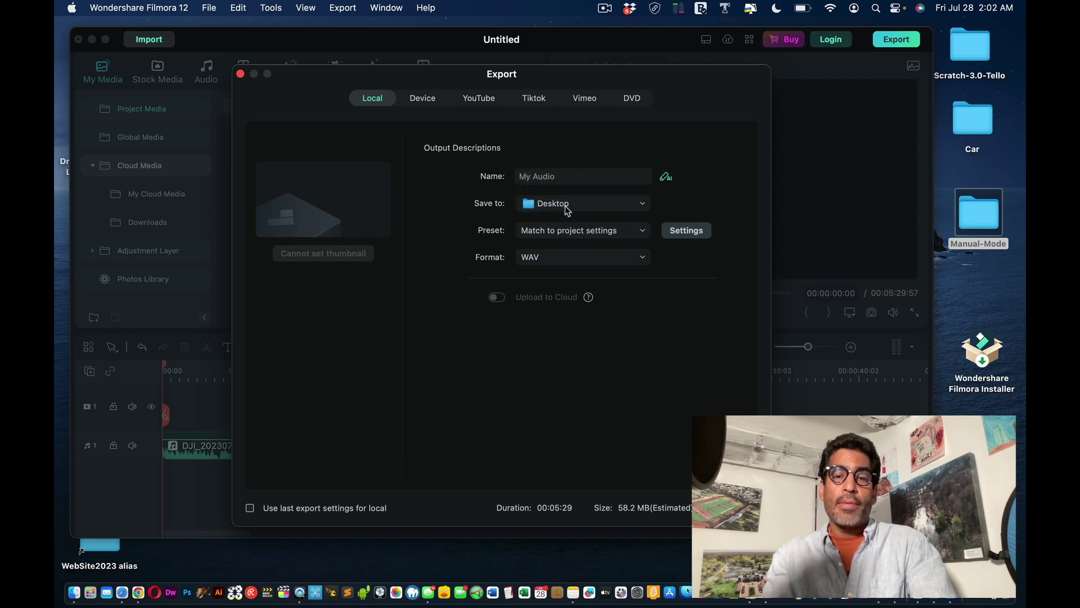
left_click(545, 257)
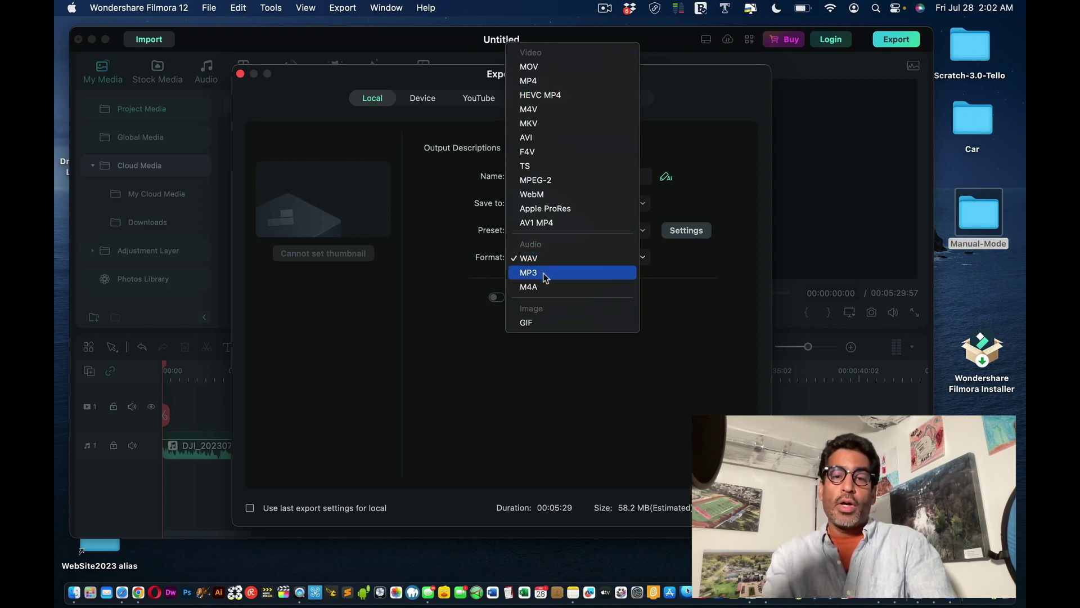
left_click(541, 258)
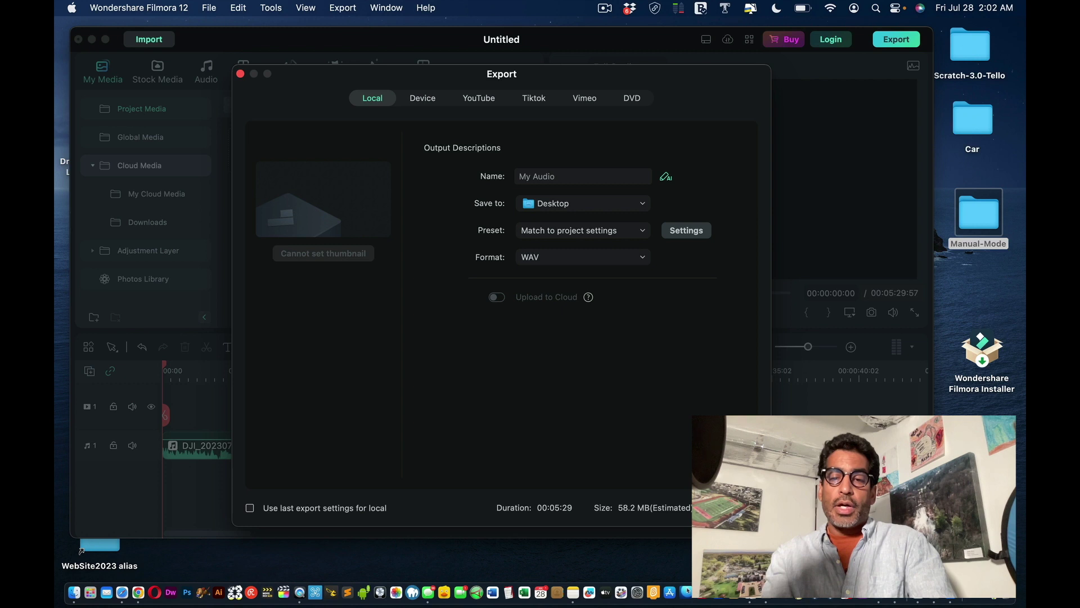
left_click(732, 507)
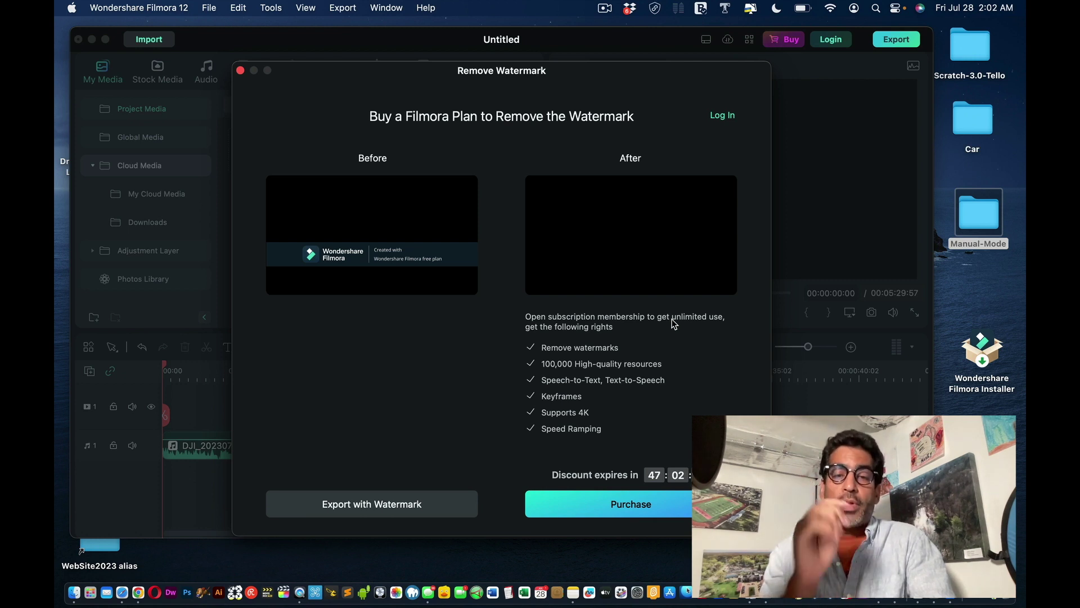
left_click(333, 508)
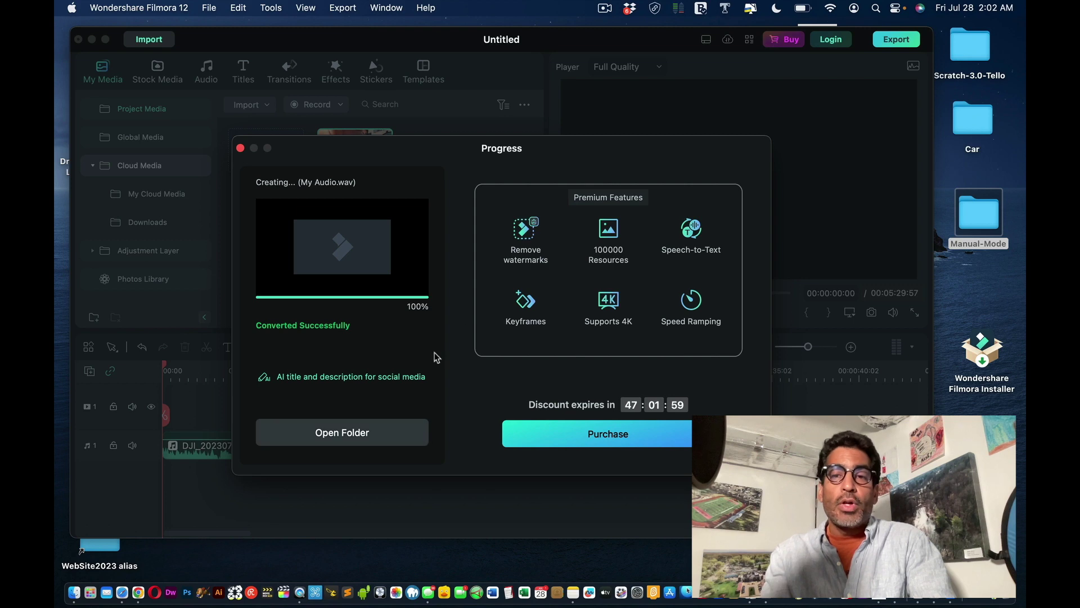
left_click(241, 148)
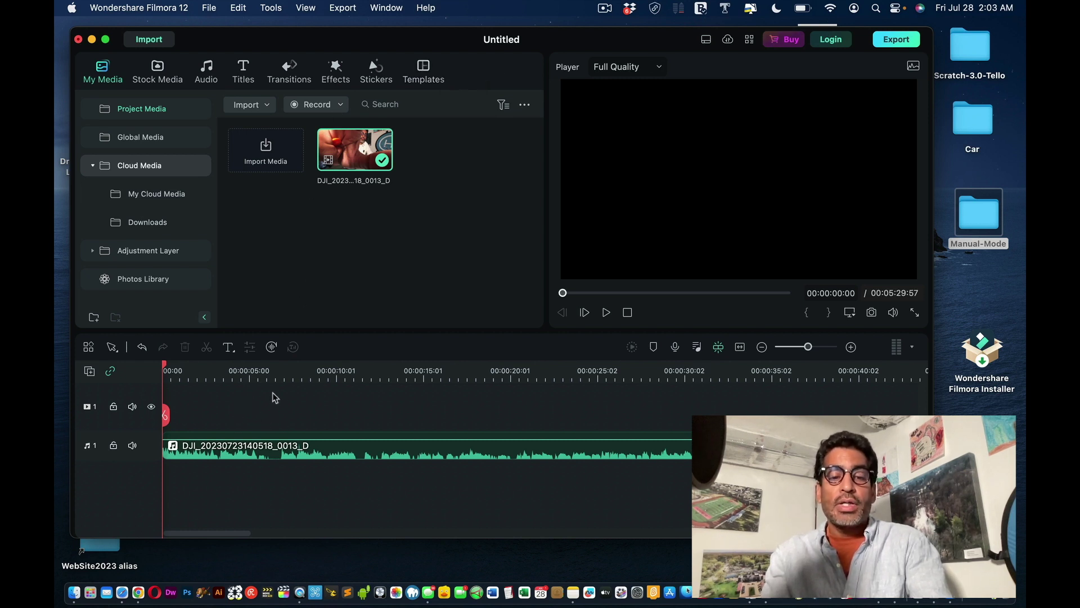
Undo the video clip's deletion and delete the detached audio clip from its track.
key("super+z")
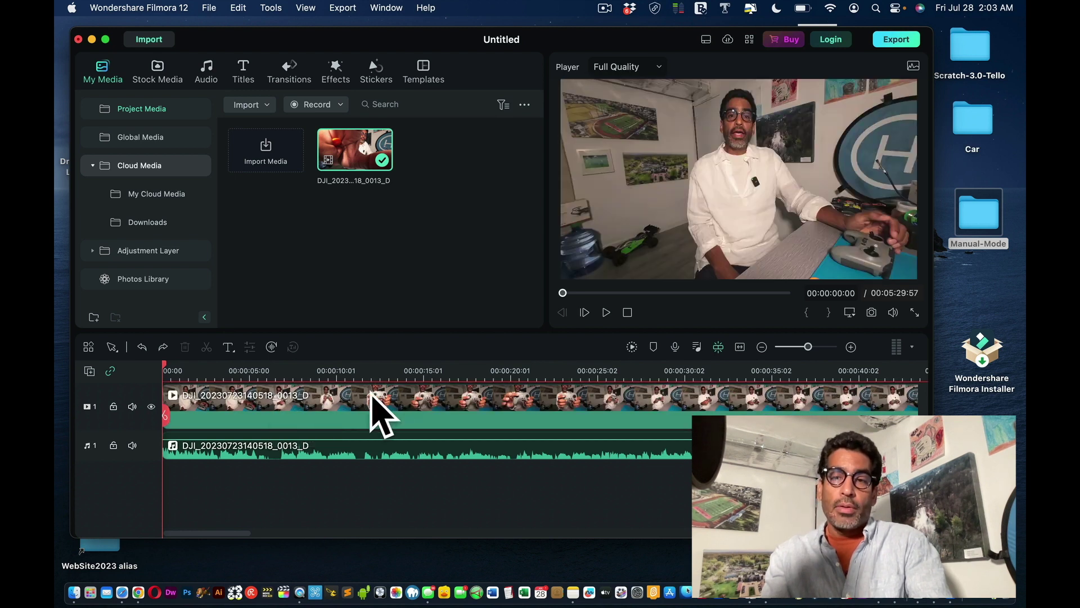
left_click(377, 447)
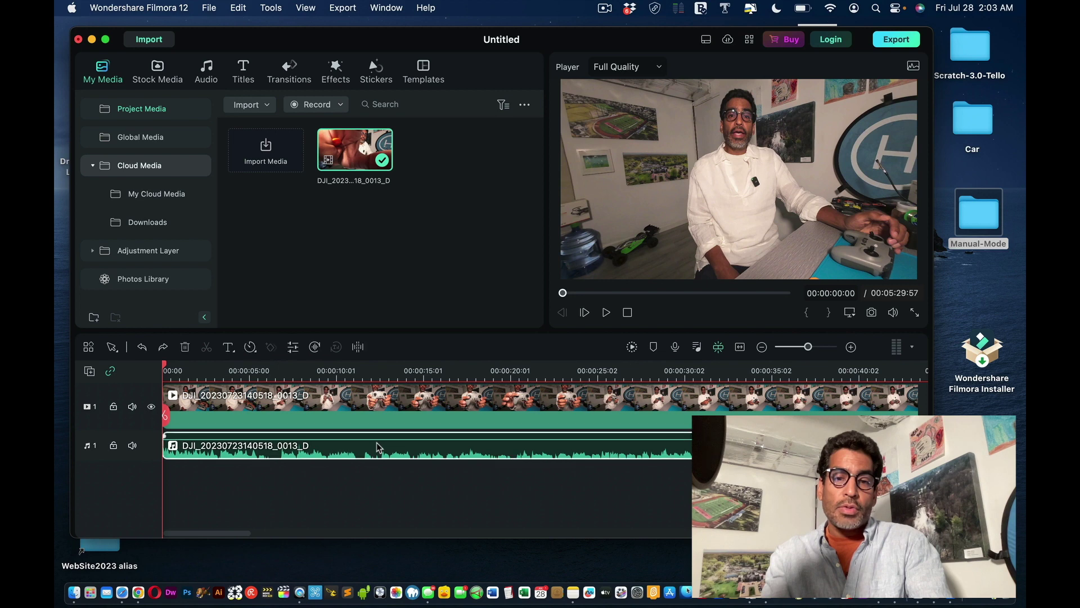
key("Delete")
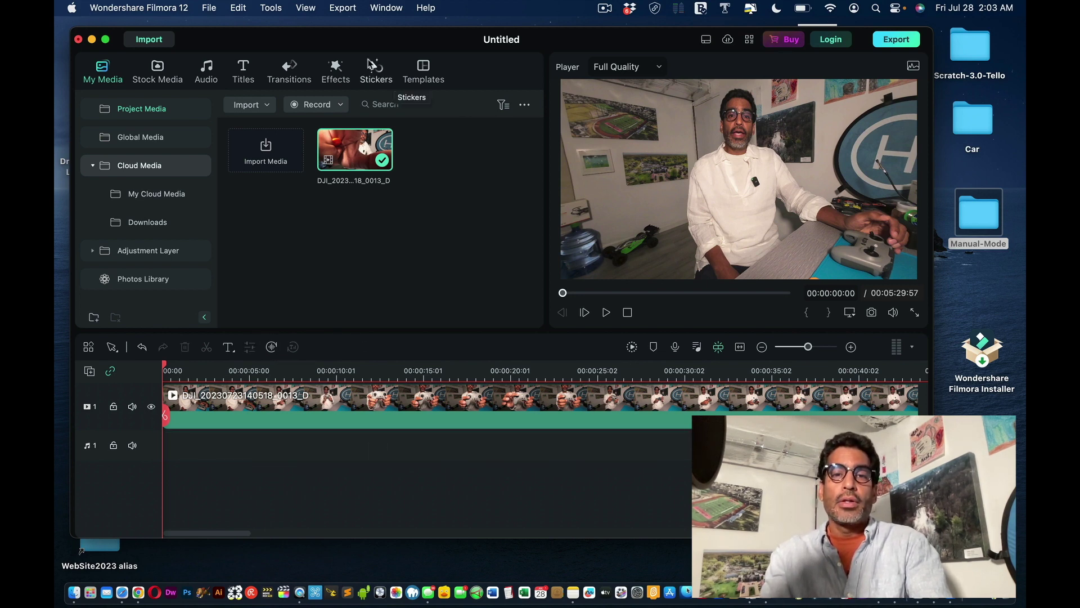
Move the editor window aside to uncover the desktop and preview the exported My Audio.wav.
left_click_drag(366, 36, 194, 17)
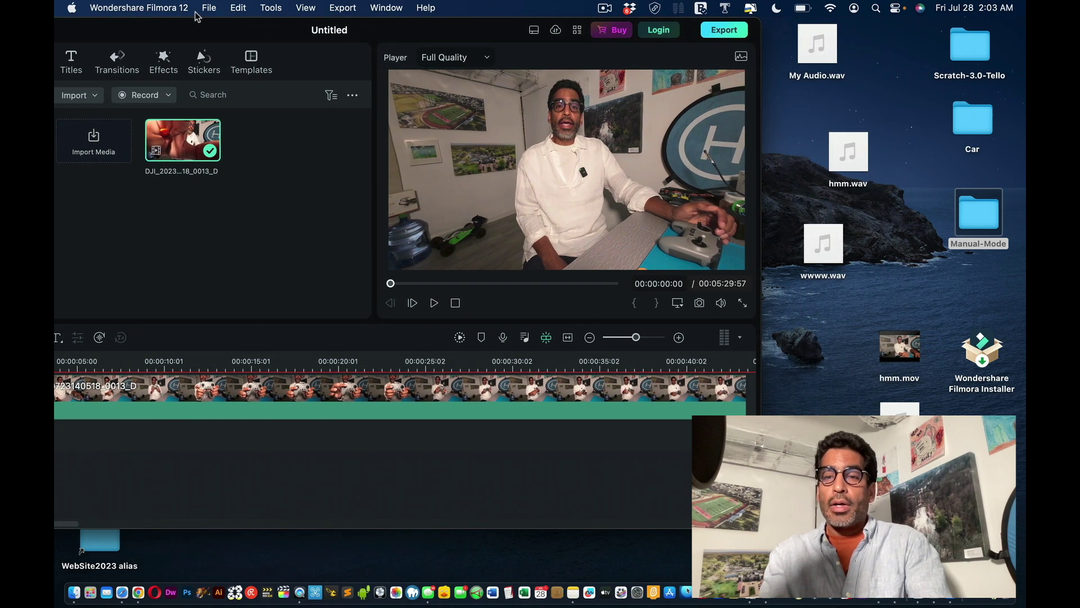
left_click(818, 44)
left_click(817, 43)
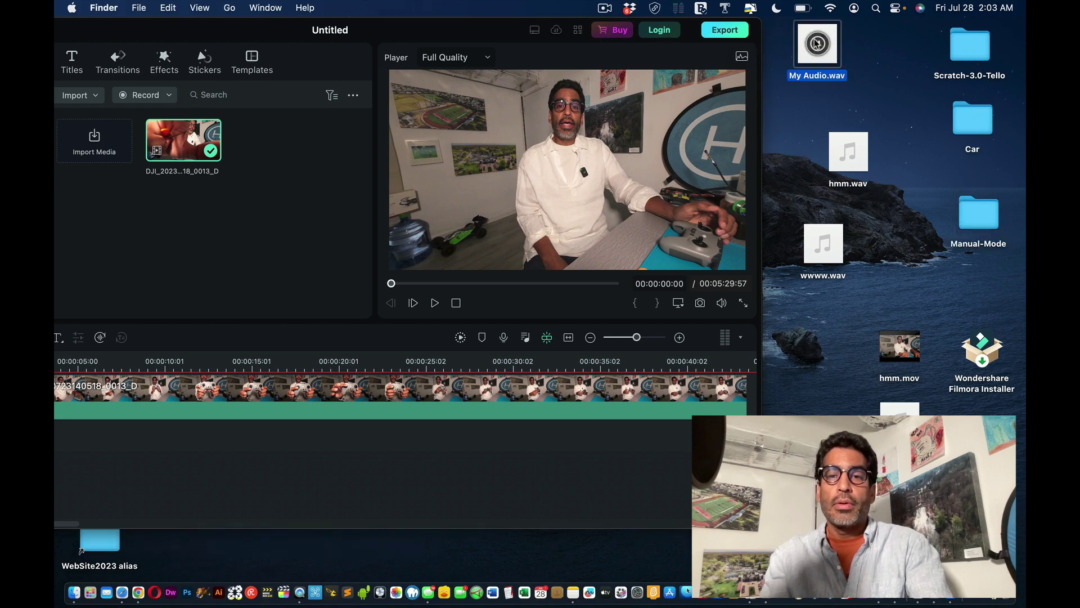
key("space")
key("space")
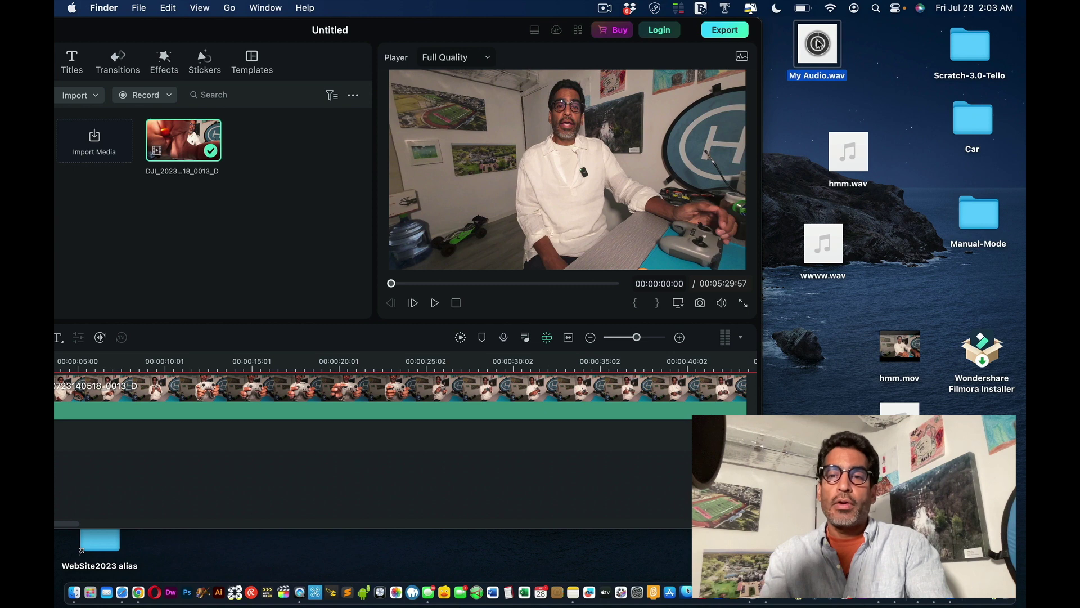
Move hmm.wav, wwww.wav and hmm.mov from the desktop to the Trash.
left_click(837, 152)
key("super+BackSpace")
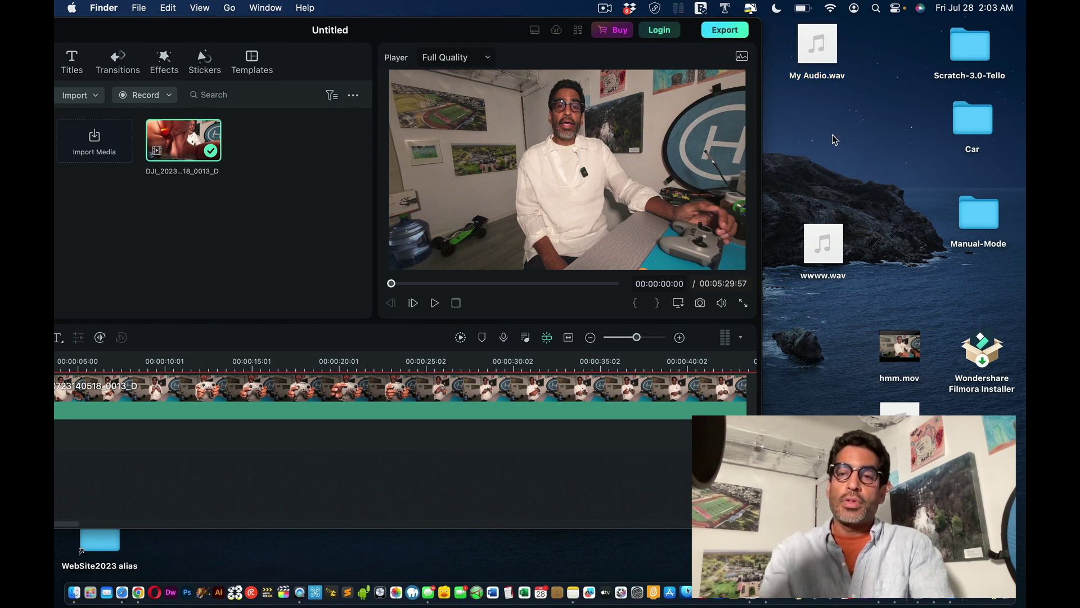
left_click(812, 244)
key("super+BackSpace")
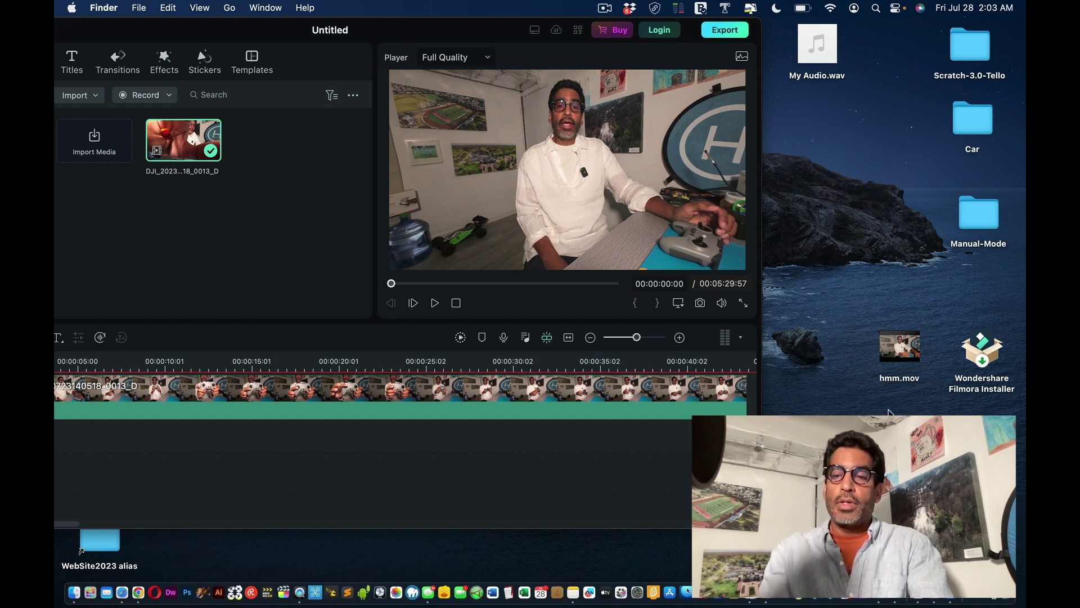
mouse_move(883, 370)
left_click(887, 341)
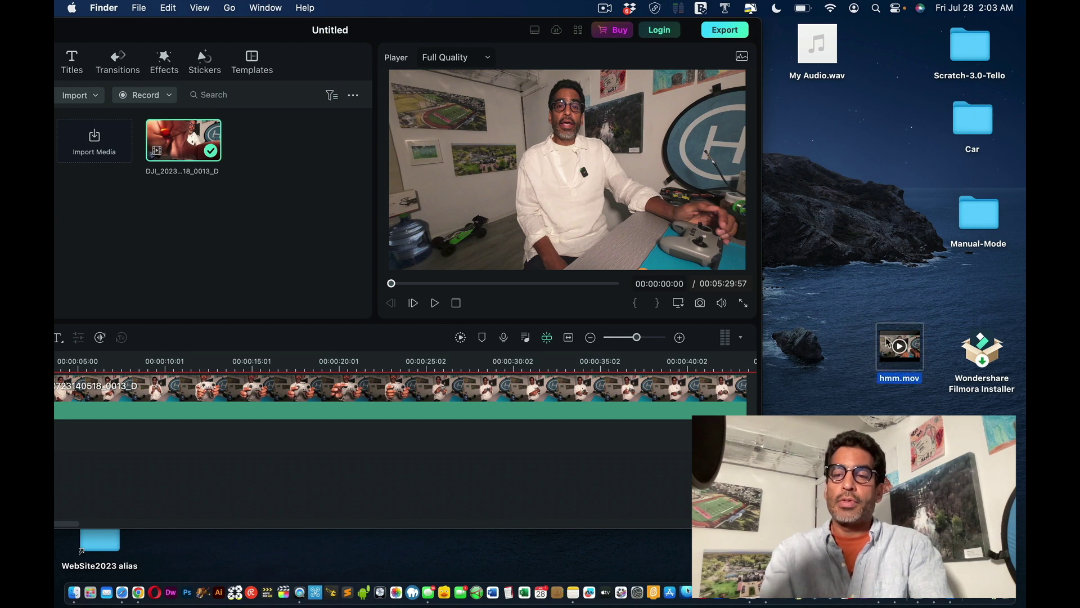
key("super+BackSpace")
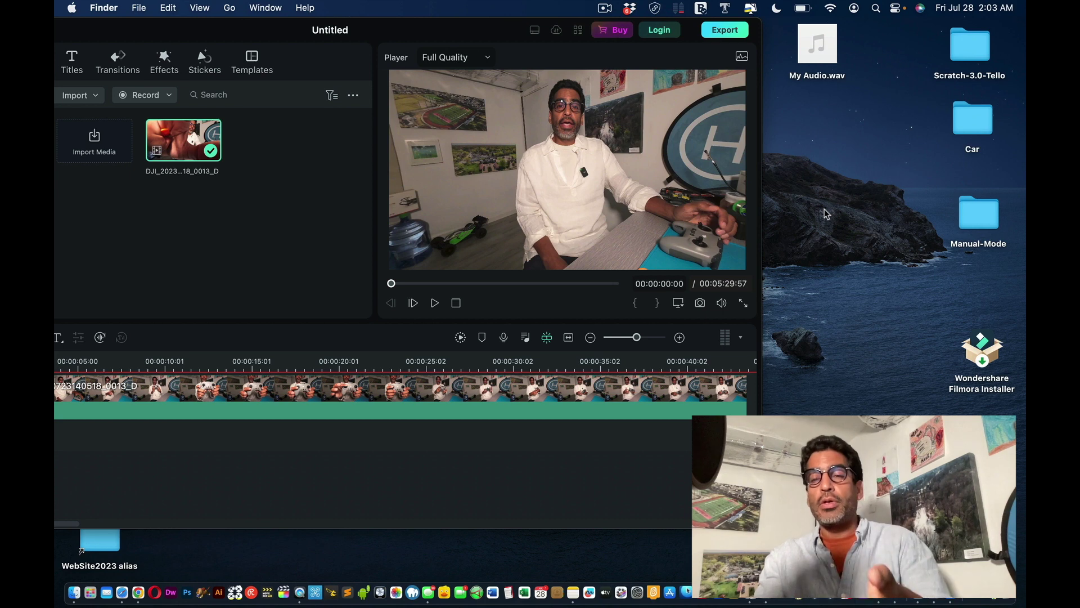
Open My Audio.wav in Audacity and mix the entire stereo track down to mono.
left_click_drag(818, 46, 805, 461)
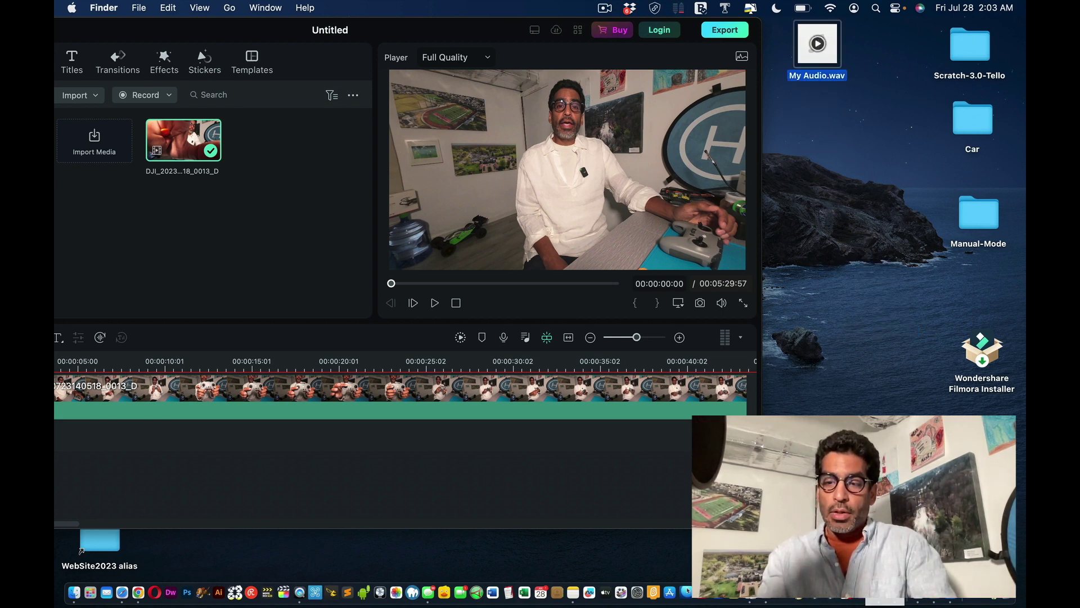
left_click_drag(896, 603, 897, 601)
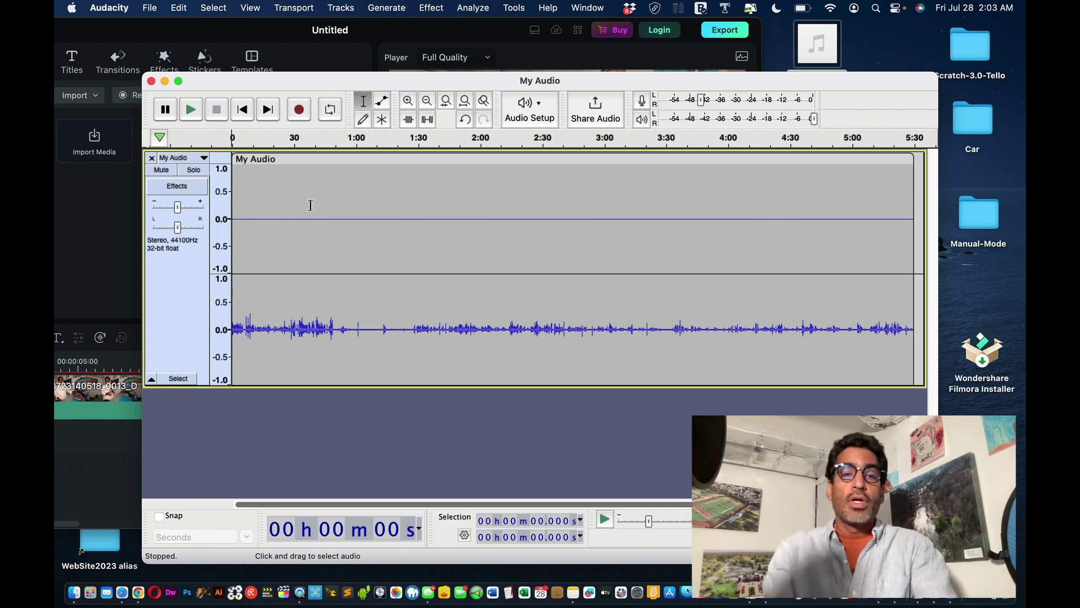
left_click(303, 206)
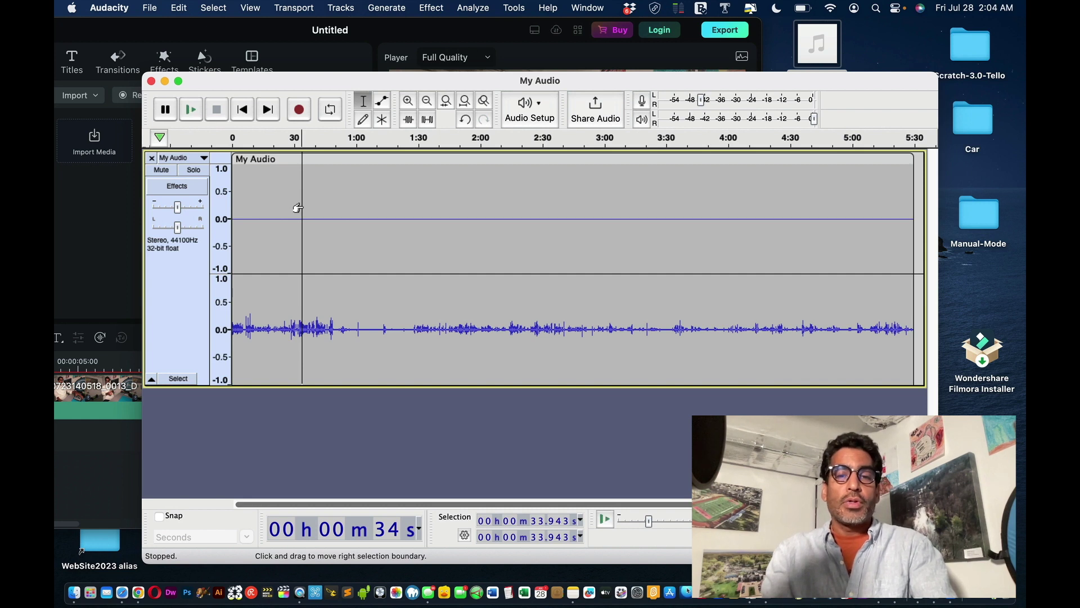
key("super+a")
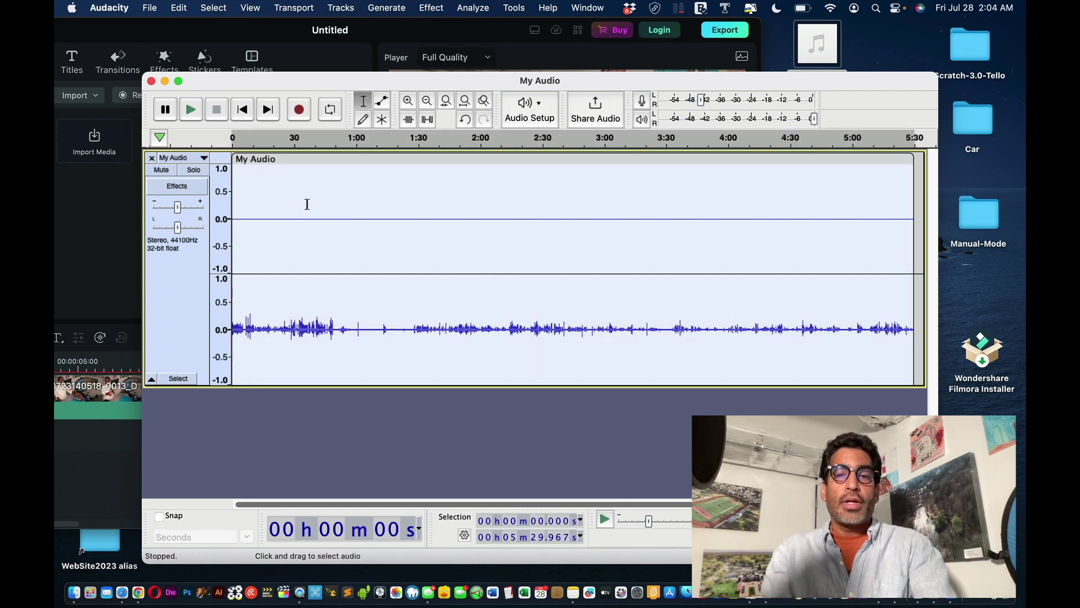
left_click(341, 7)
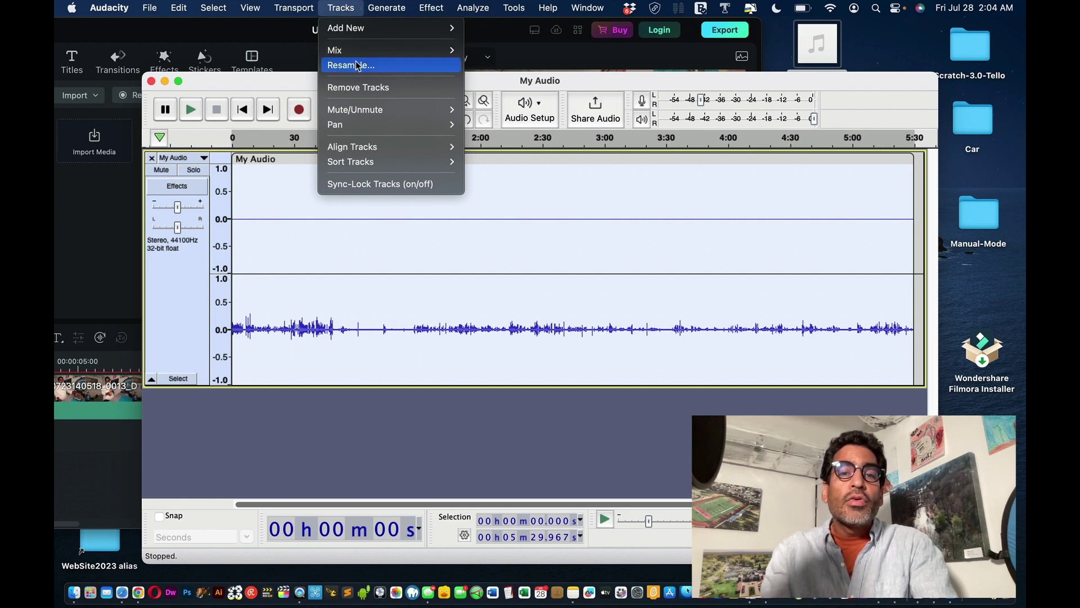
mouse_move(358, 51)
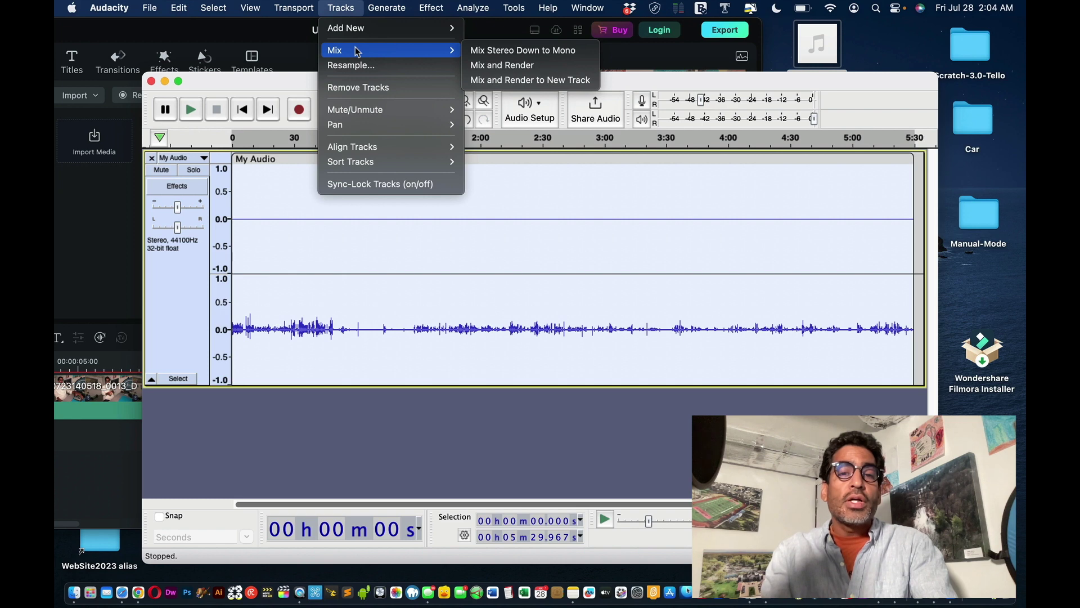
left_click(481, 52)
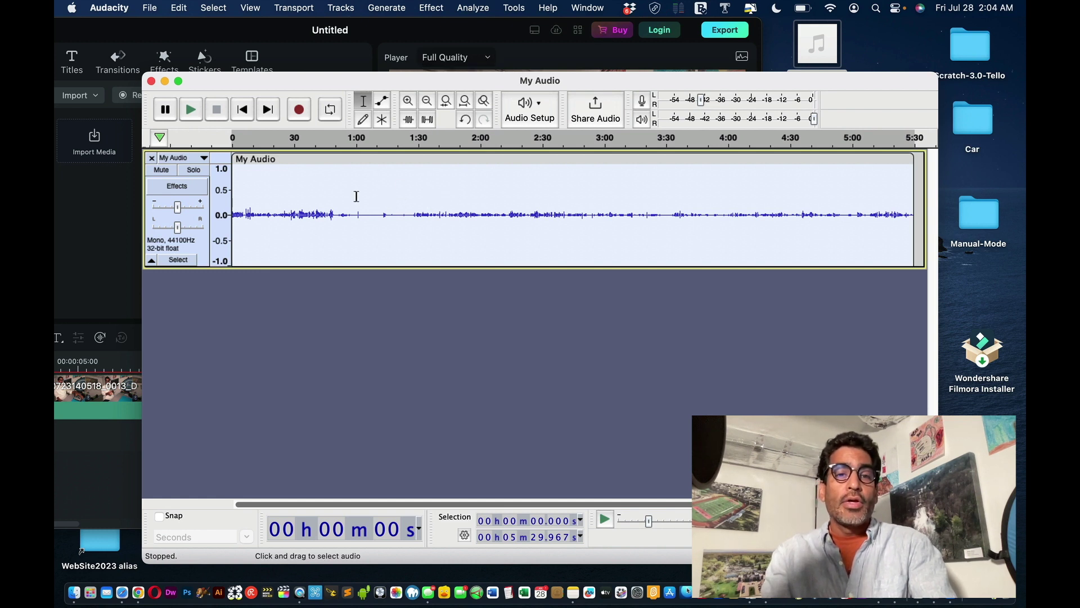
Duplicate the mono track and play both tracks from about 12.7 s.
left_click(179, 7)
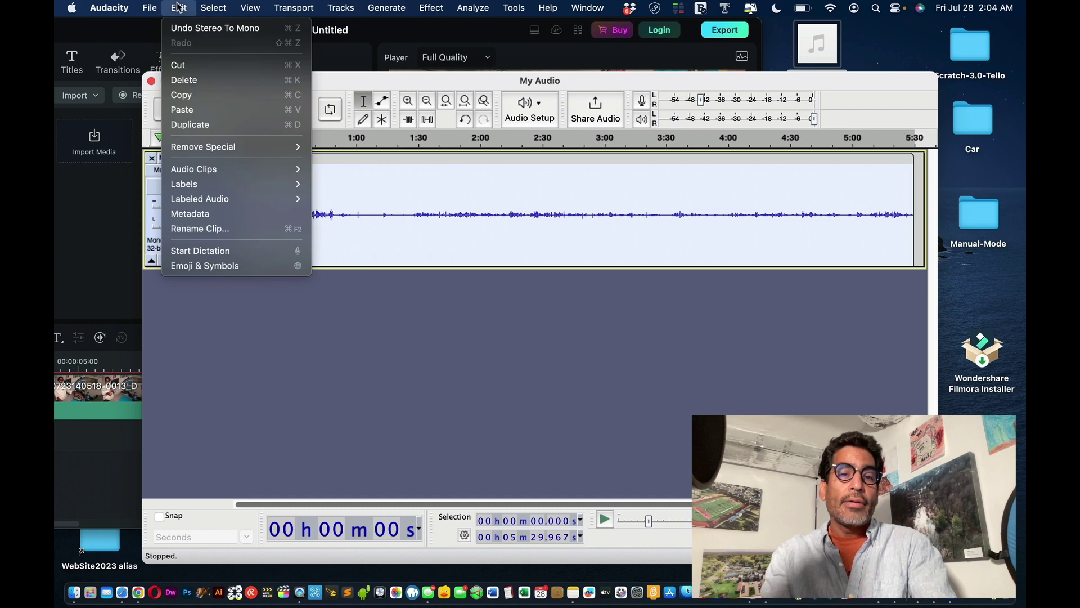
left_click(211, 124)
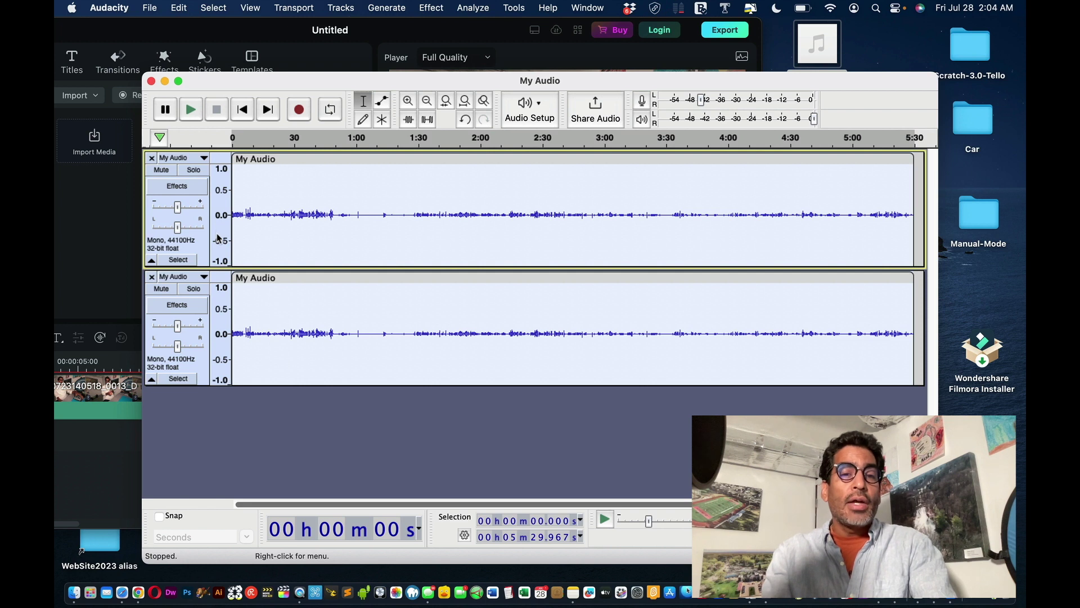
left_click(258, 176)
key("space")
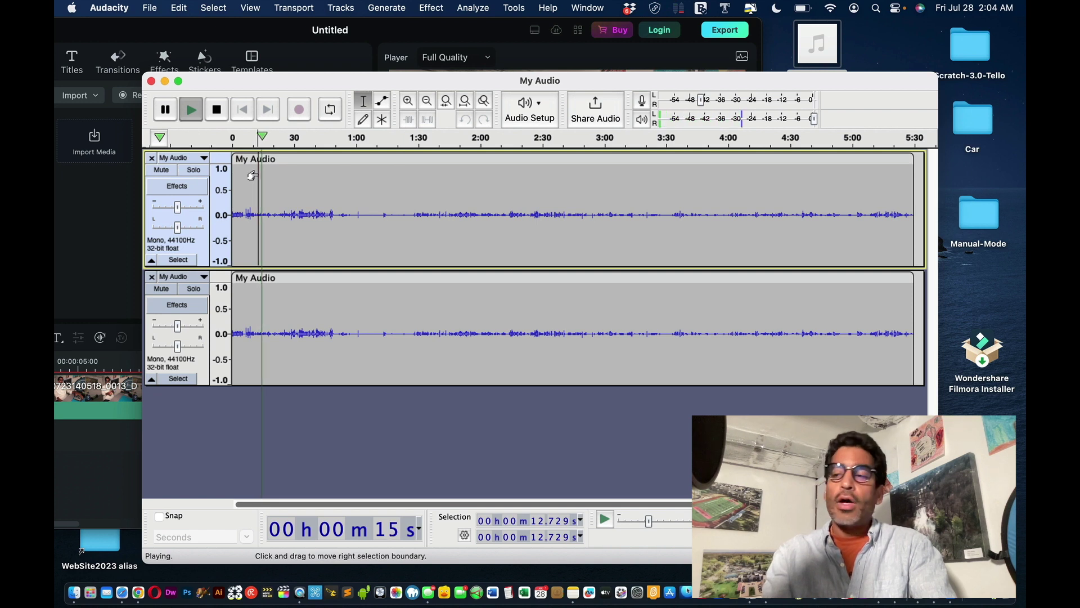
key("space")
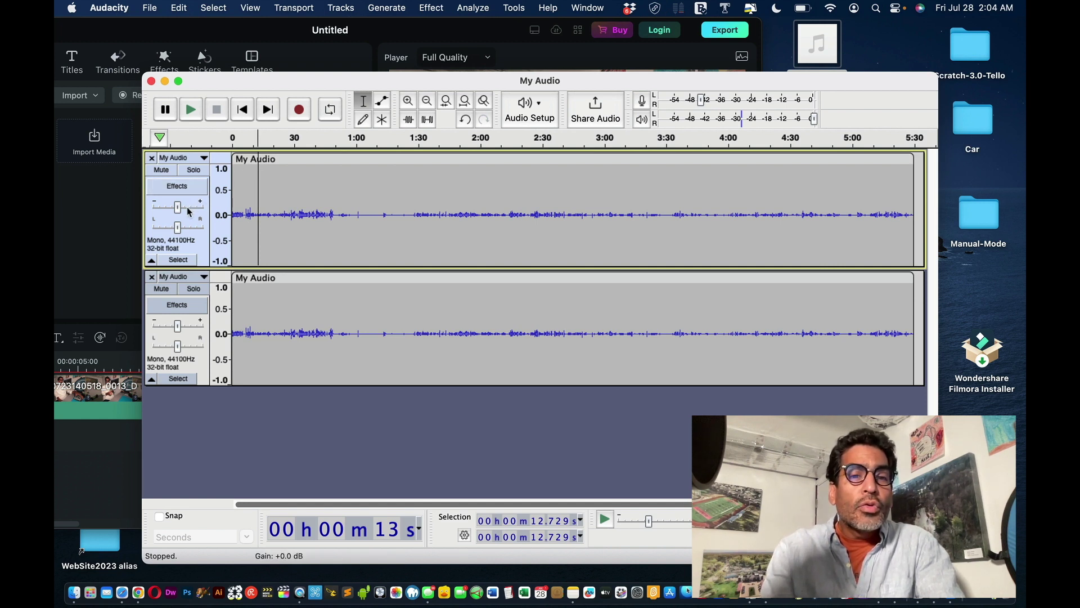
Raise the gain of both mono tracks by a similar amount and play them from about 8.5 s.
mouse_move(186, 211)
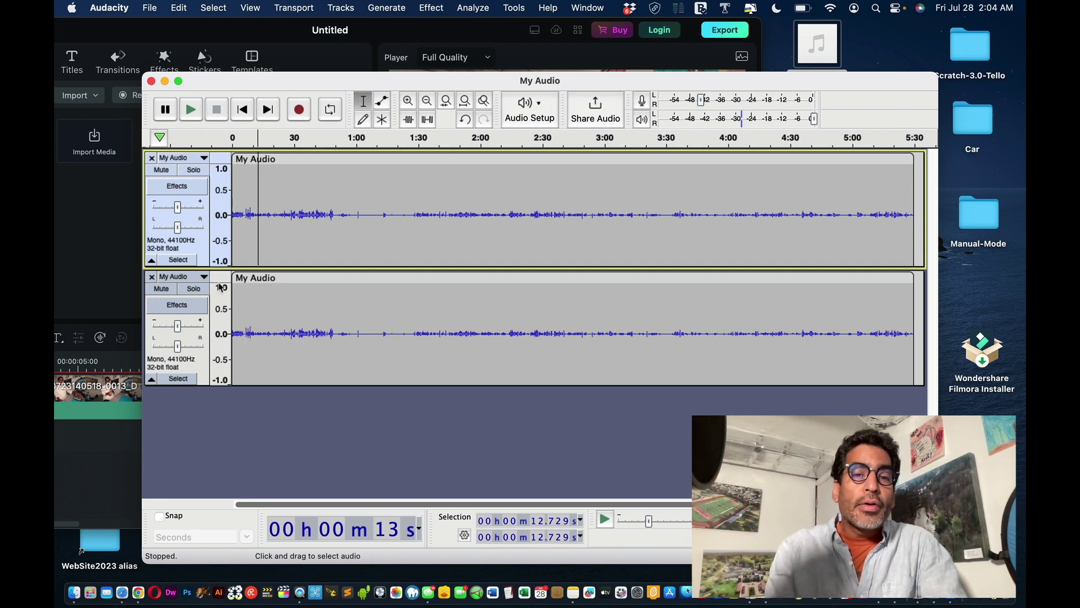
left_click_drag(177, 209, 189, 210)
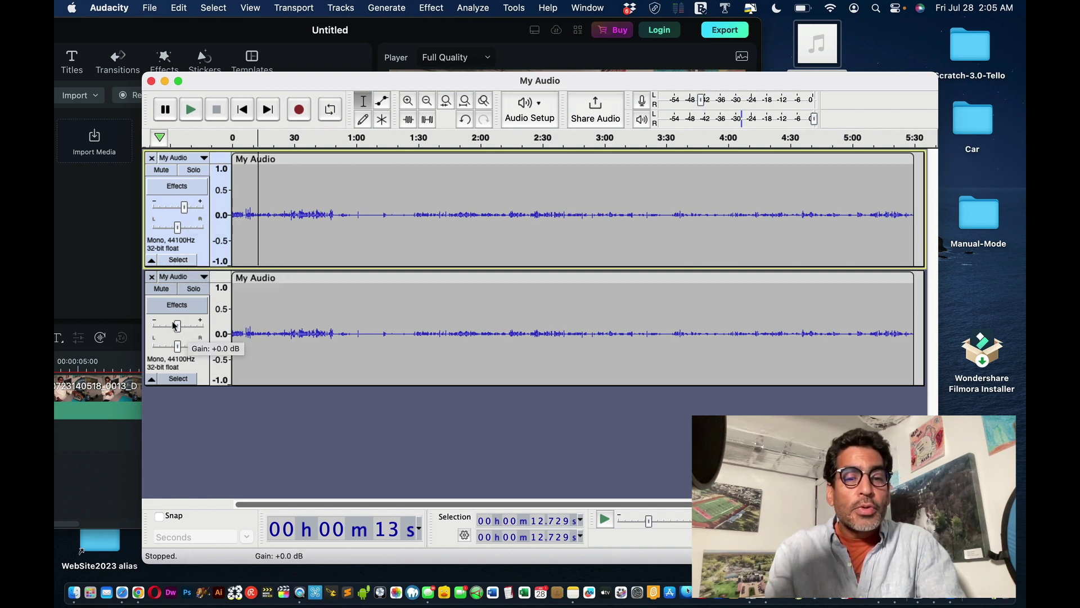
left_click_drag(177, 328, 192, 328)
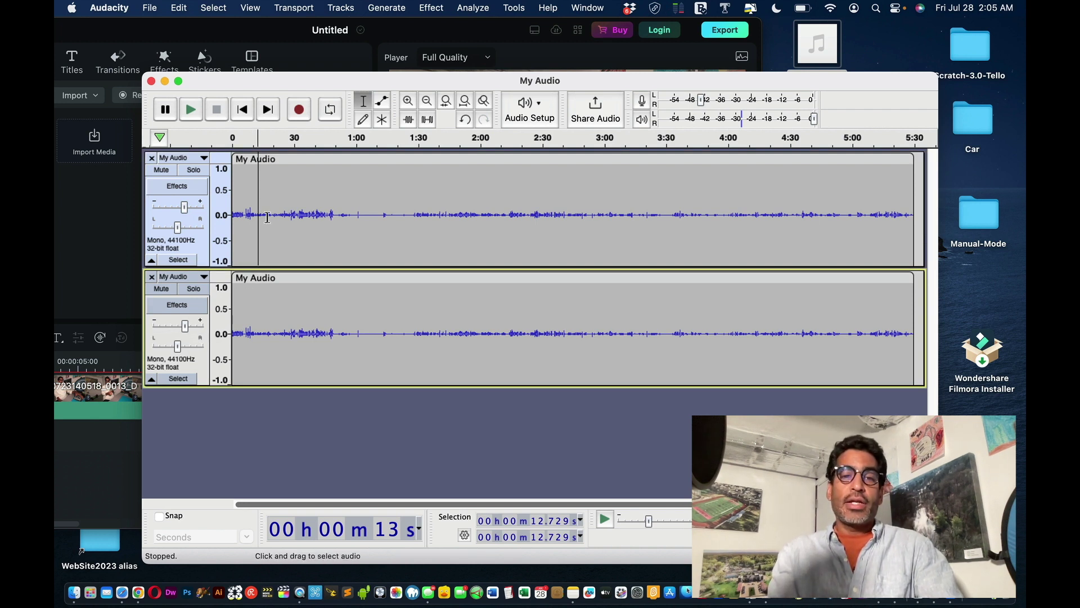
left_click(250, 178)
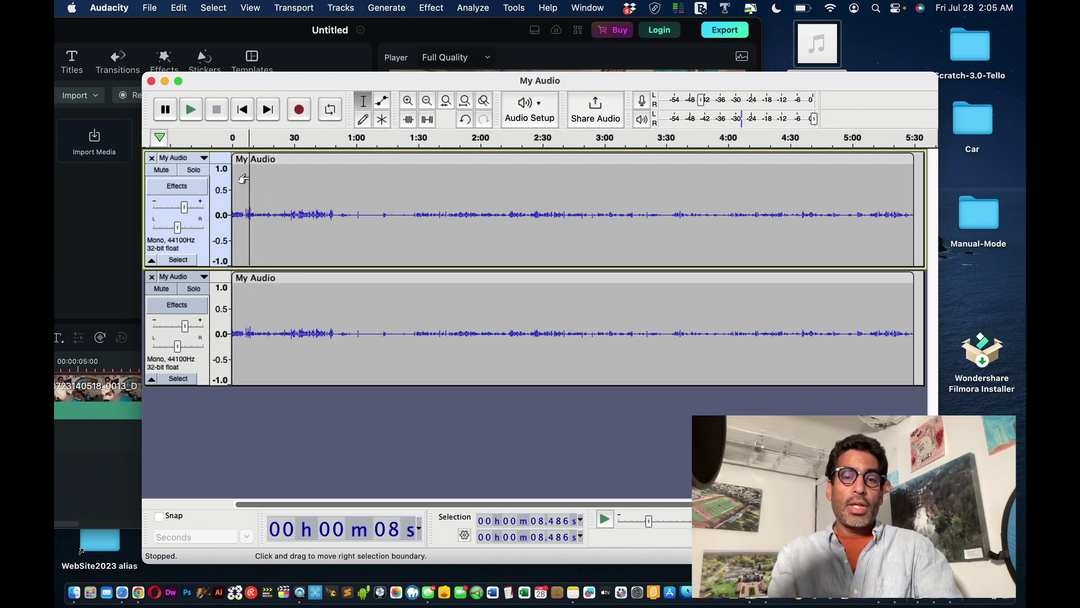
key("space")
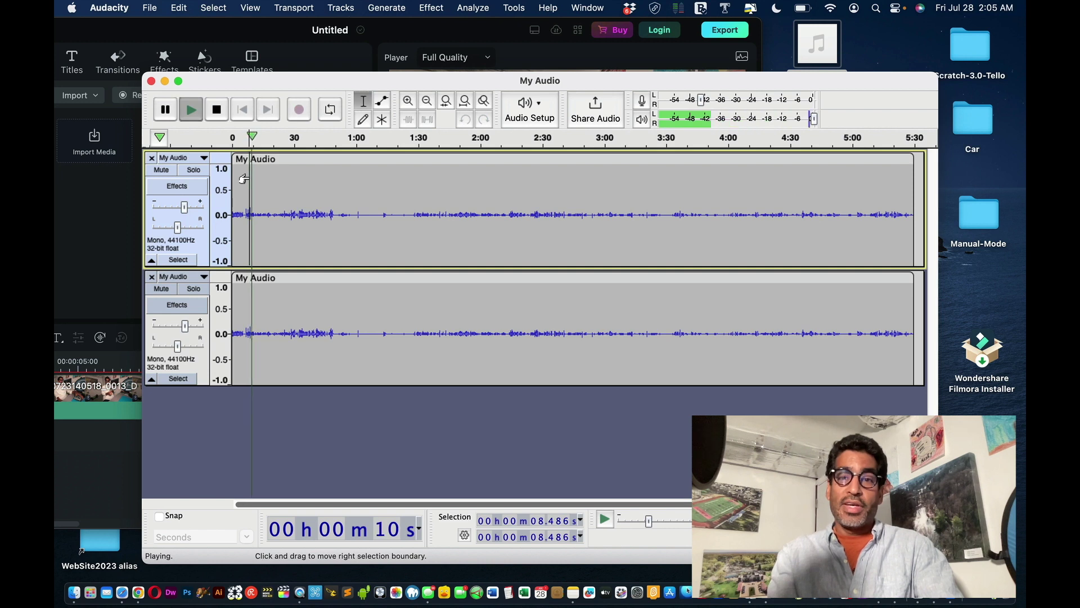
key("space")
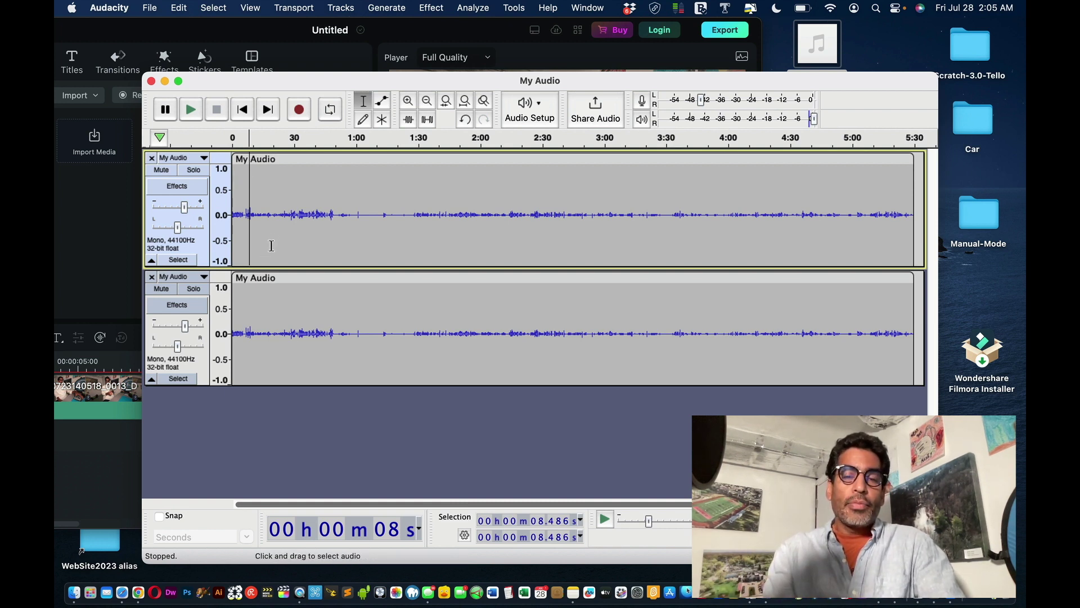
left_click(340, 7)
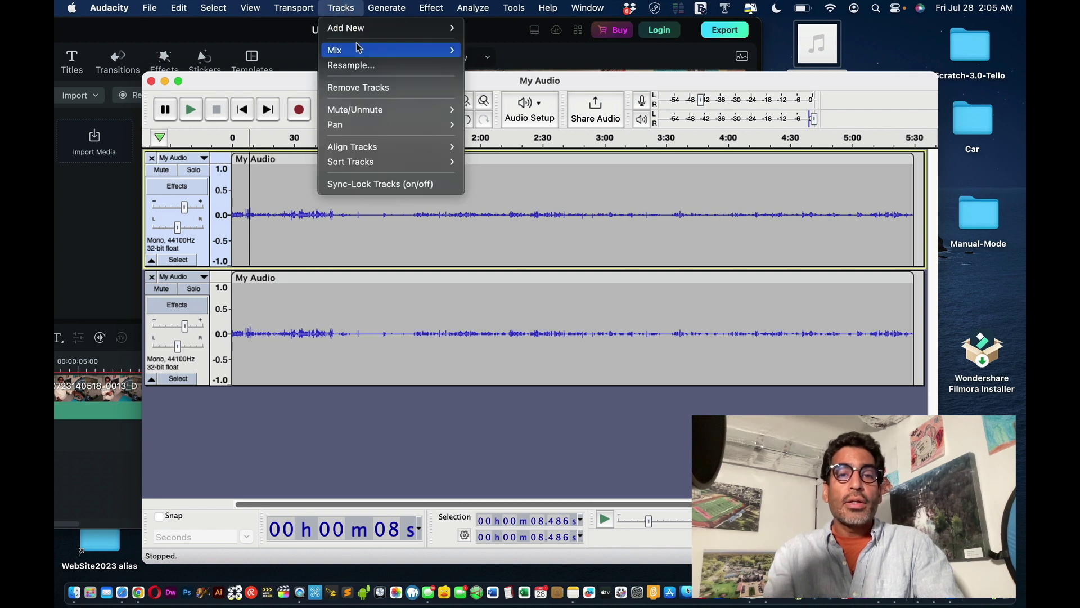
mouse_move(360, 49)
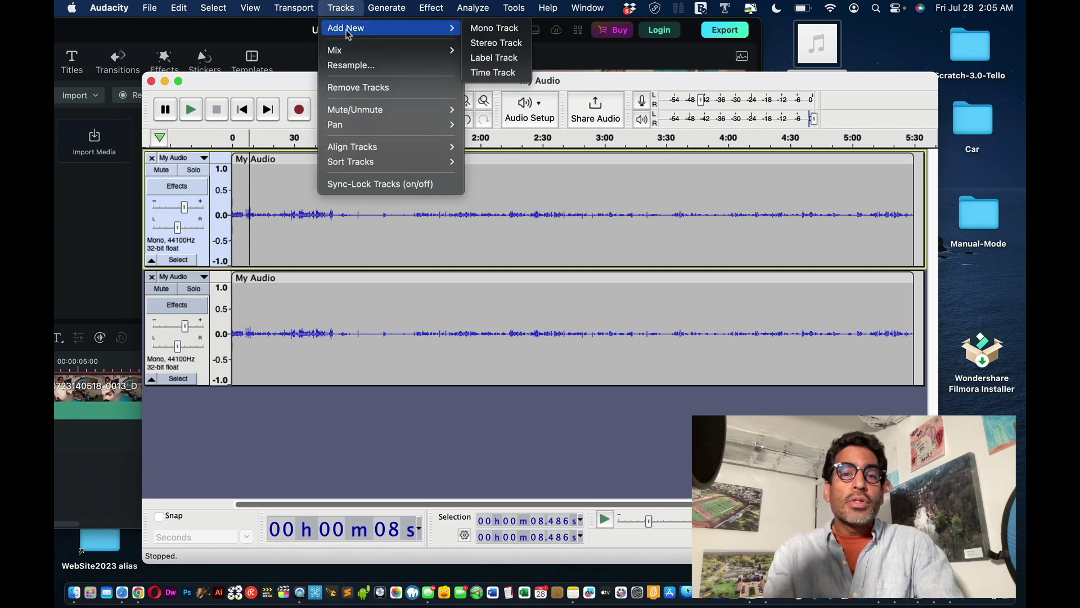
mouse_move(387, 7)
mouse_move(340, 7)
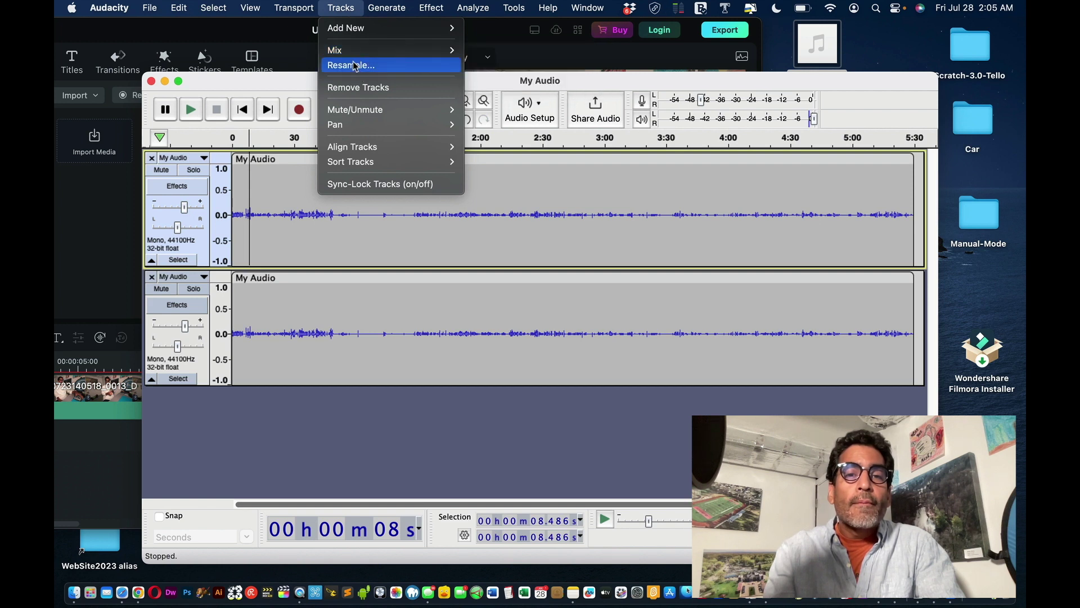
mouse_move(293, 2)
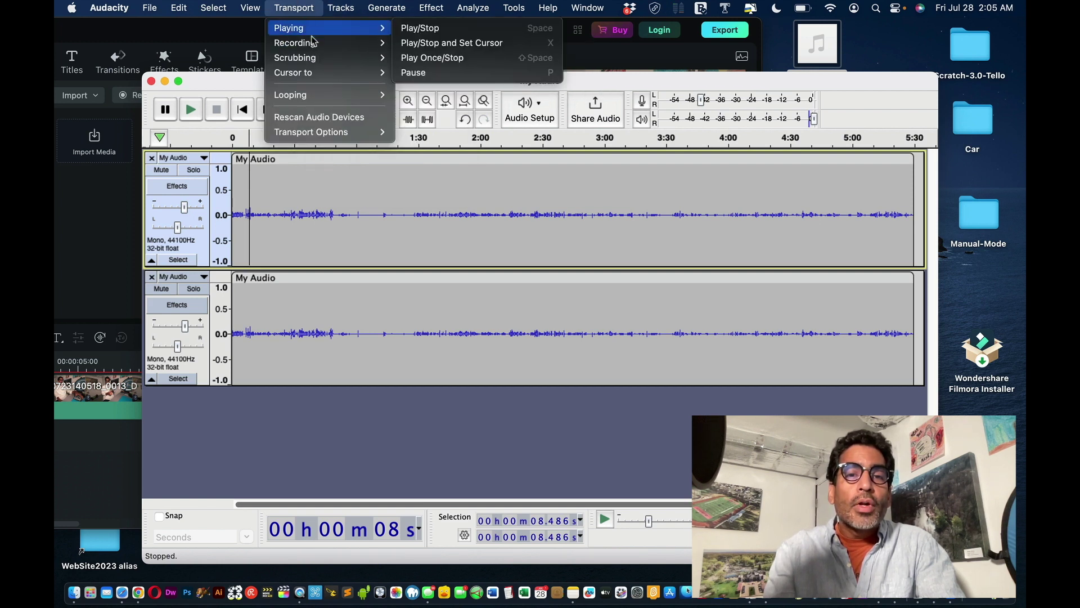
mouse_move(317, 47)
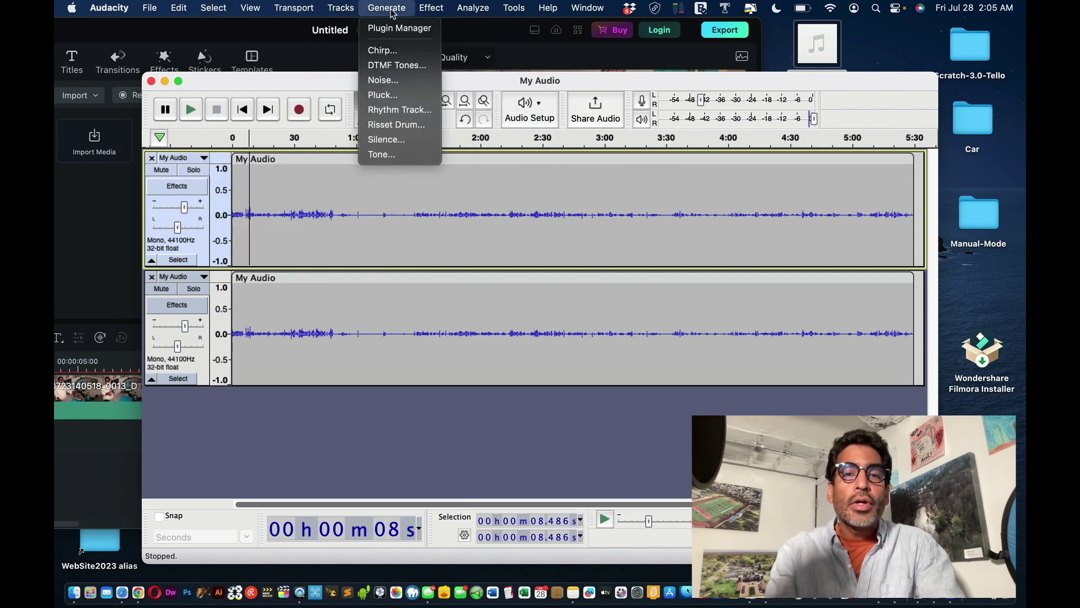
mouse_move(424, 5)
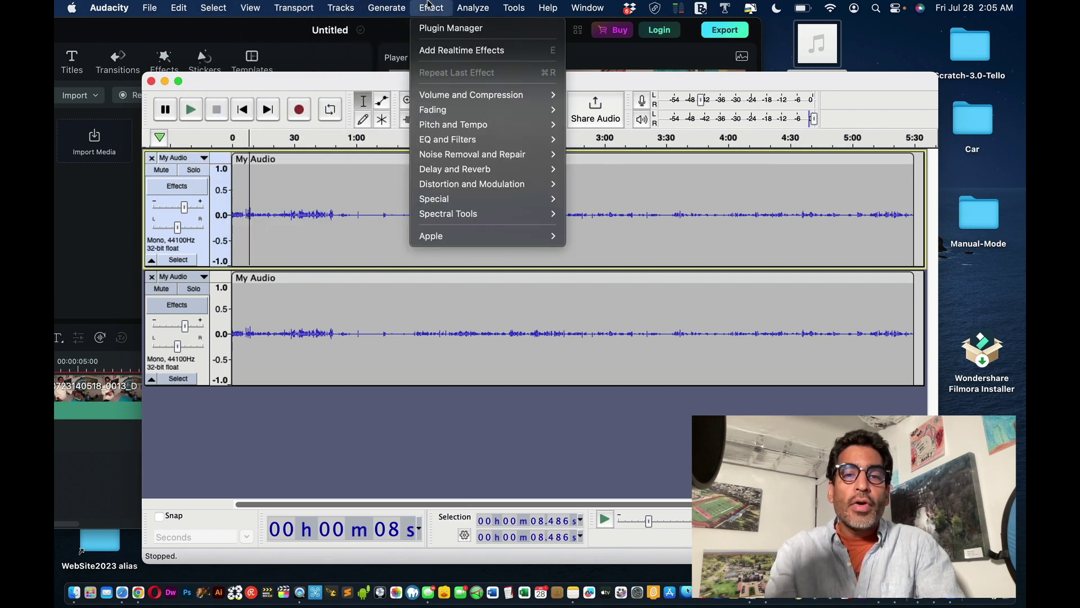
mouse_move(470, 4)
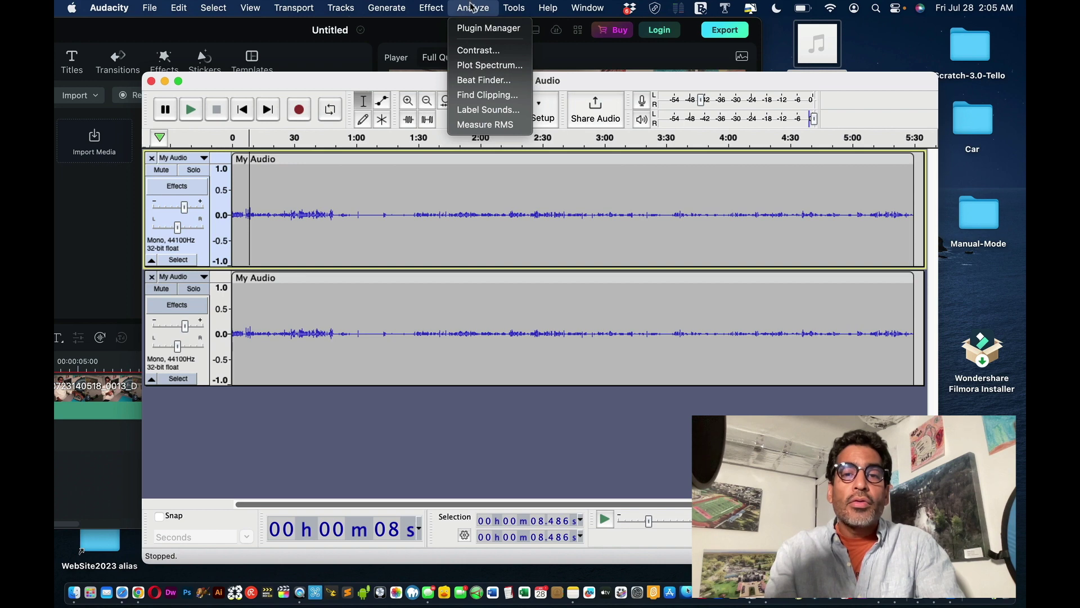
mouse_move(505, 5)
mouse_move(252, 5)
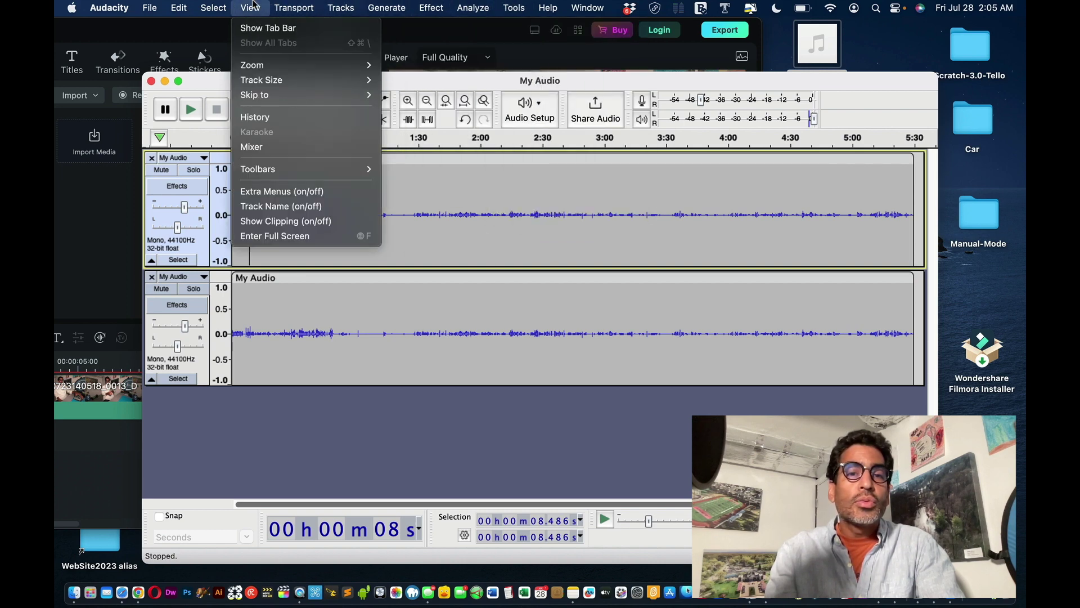
mouse_move(163, 5)
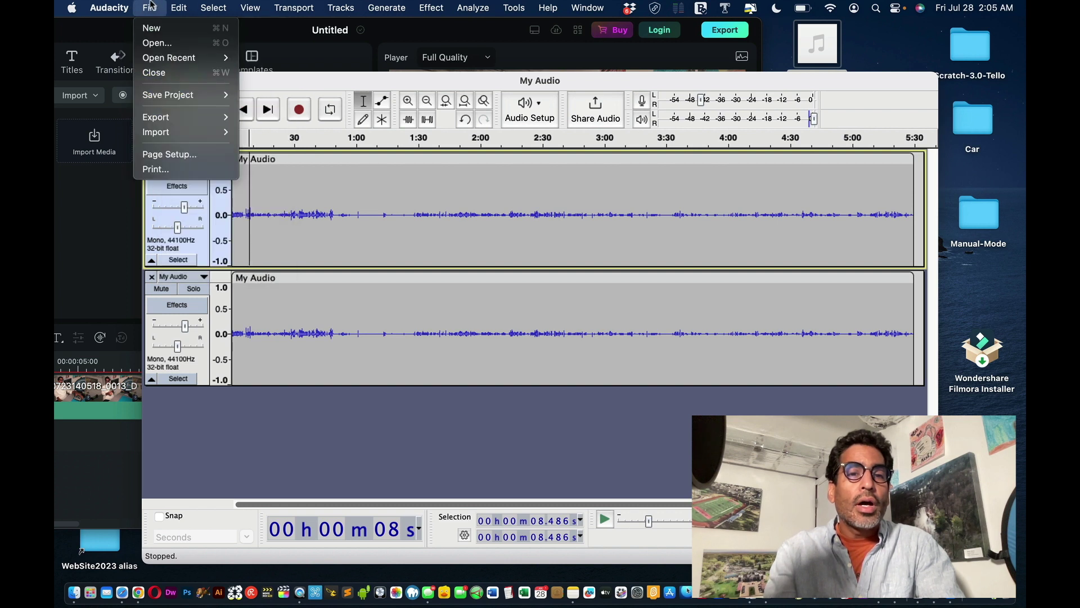
mouse_move(174, 115)
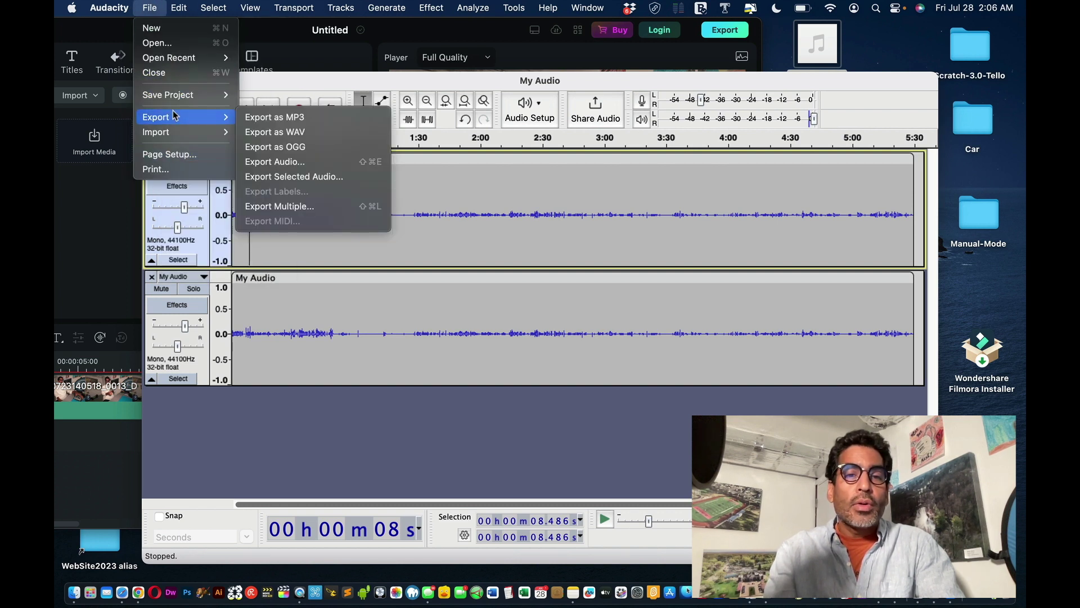
left_click(546, 216)
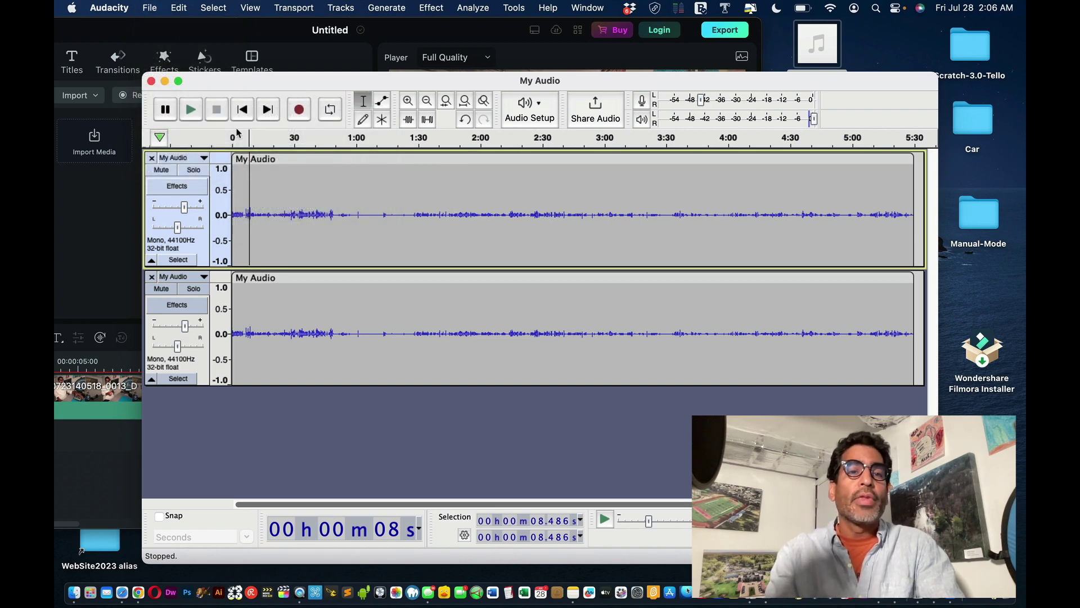
Export both tracks to the Desktop as Fixed-Audio.wav in Signed 16-bit PCM, accepting the mono mixdown and leaving the metadata tags empty.
left_click(179, 7)
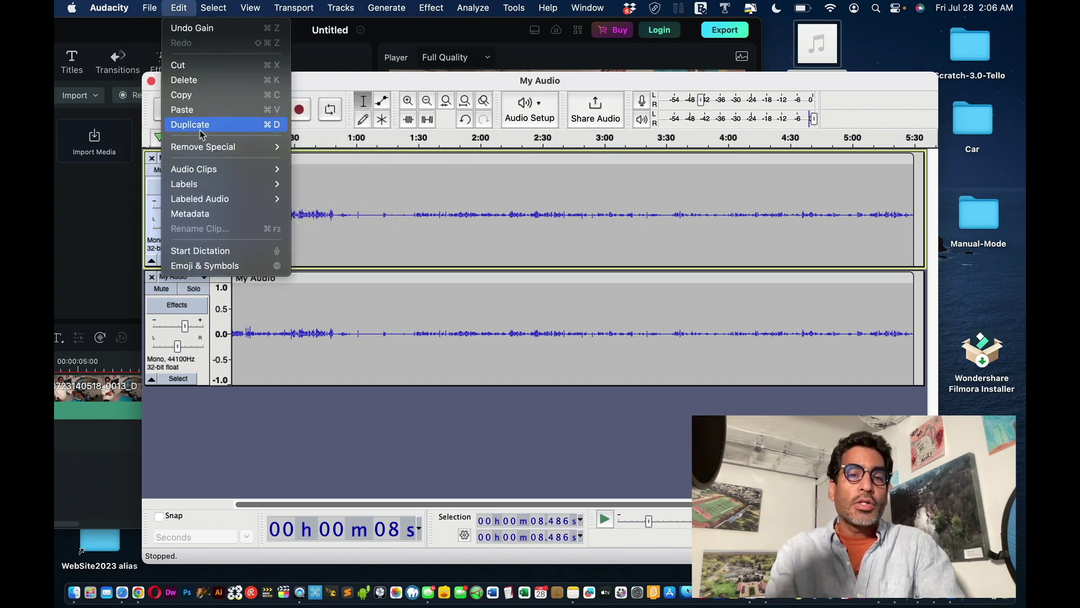
mouse_move(204, 186)
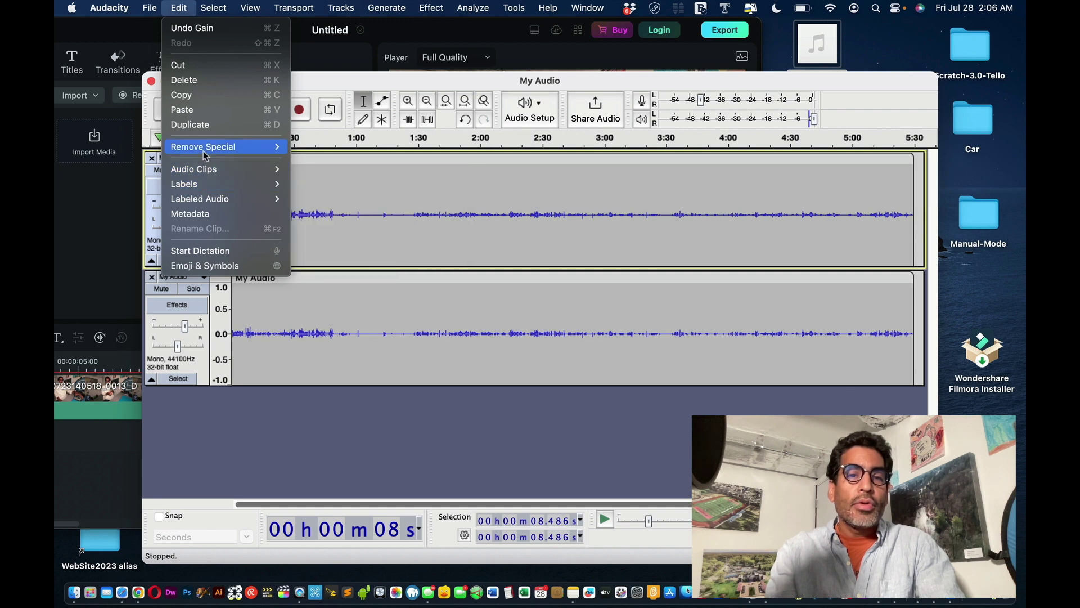
mouse_move(149, 8)
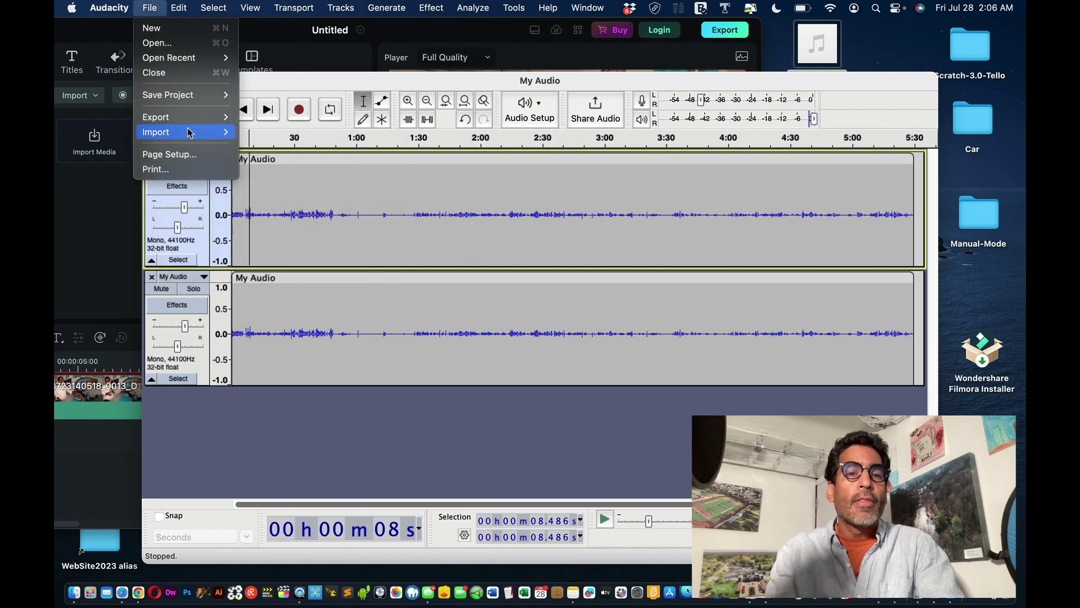
mouse_move(191, 118)
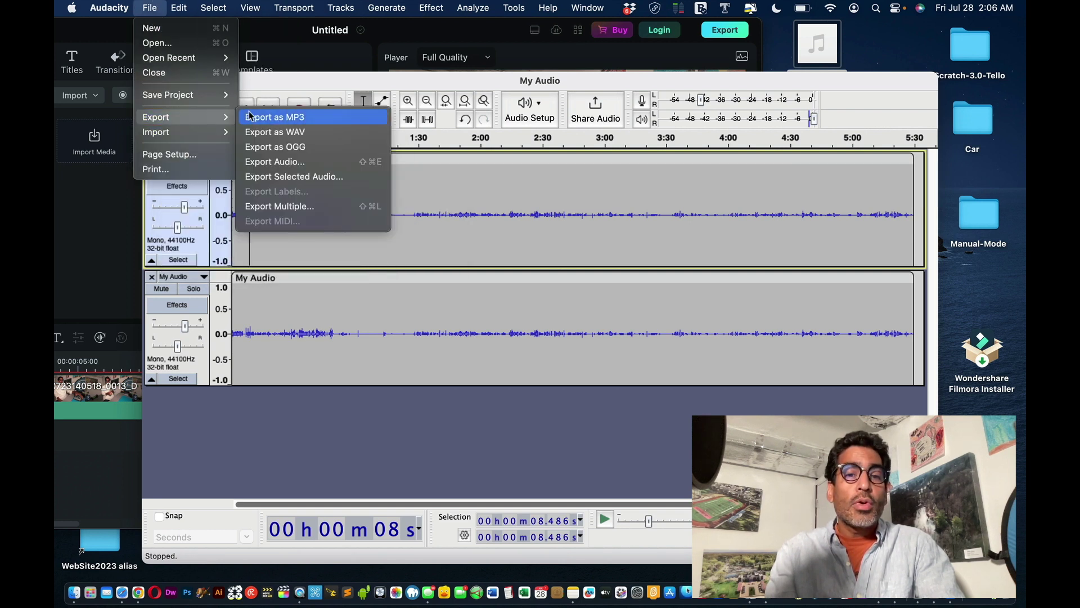
left_click(268, 133)
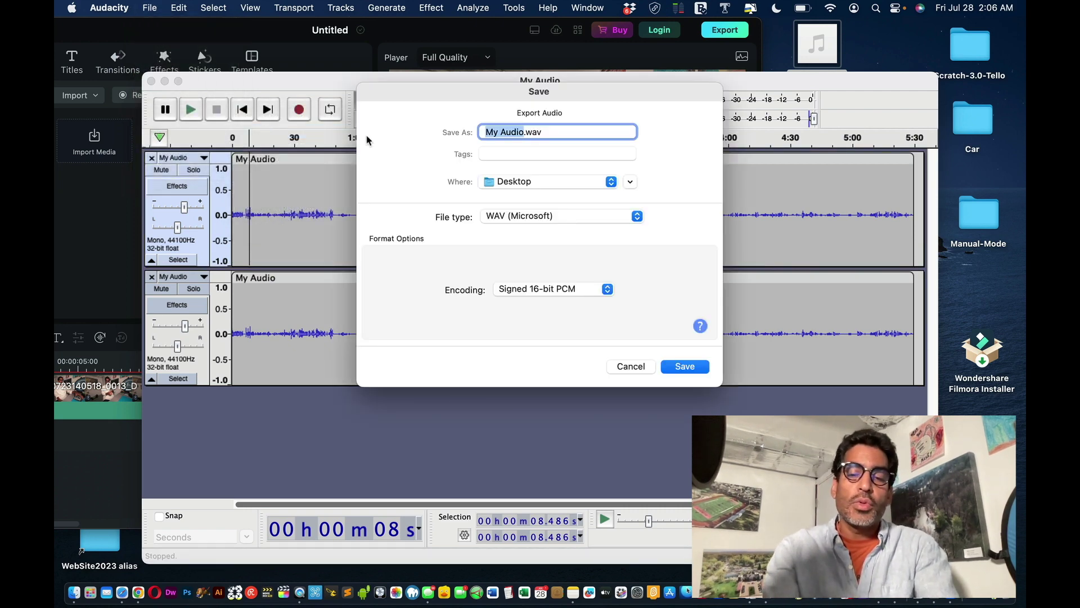
type("F")
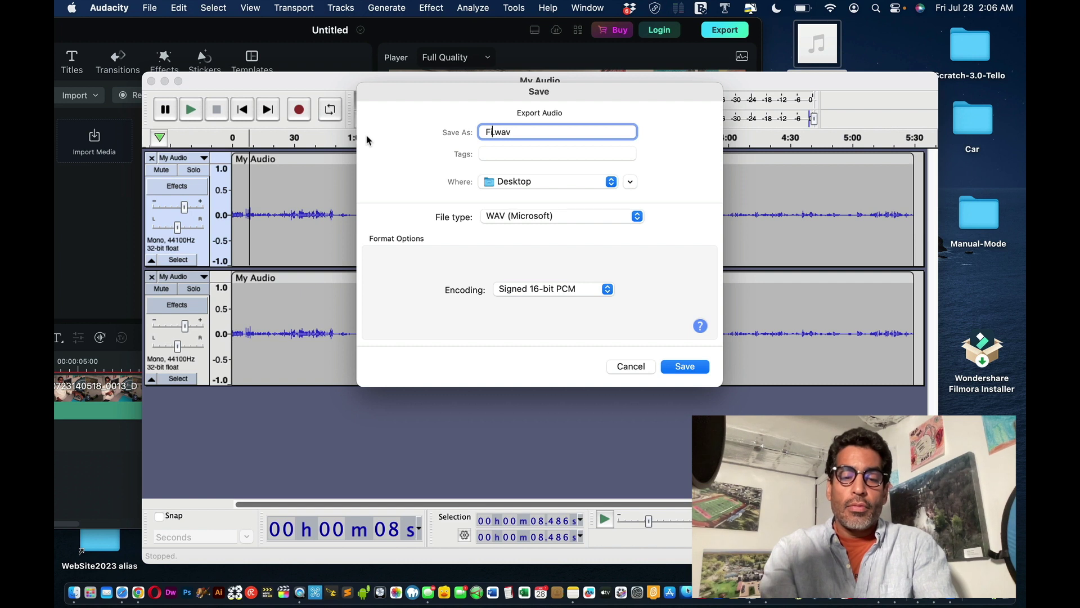
type("ixed-")
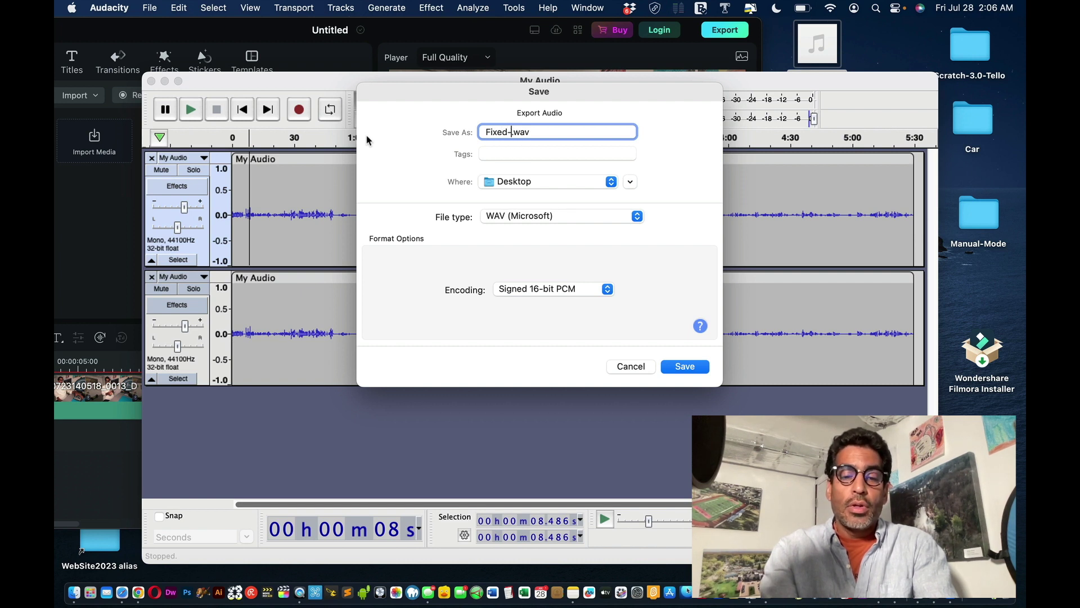
type("Audo")
key("BackSpace")
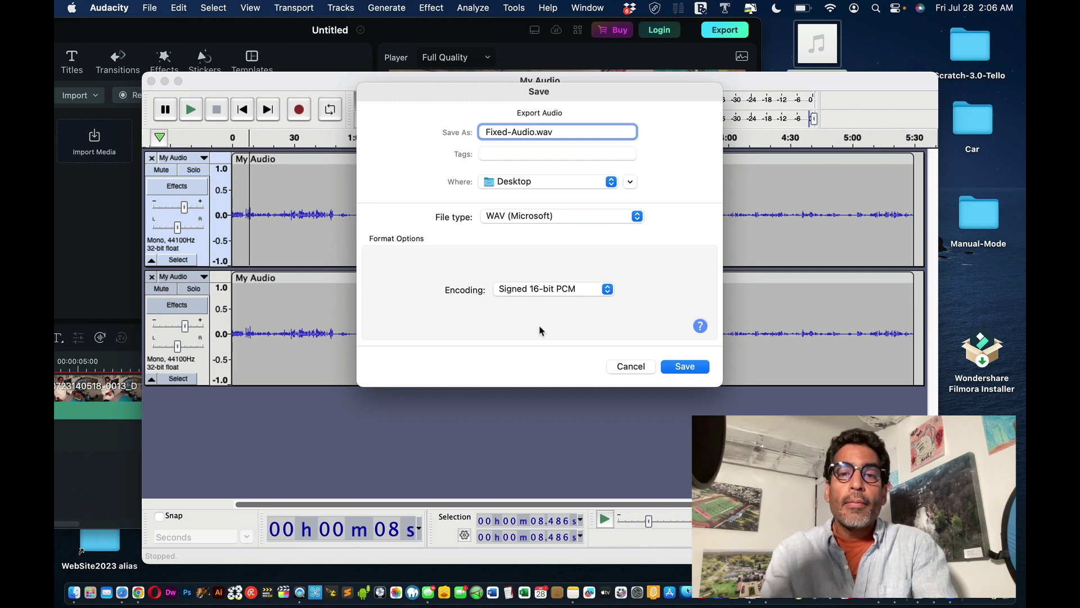
left_click(696, 368)
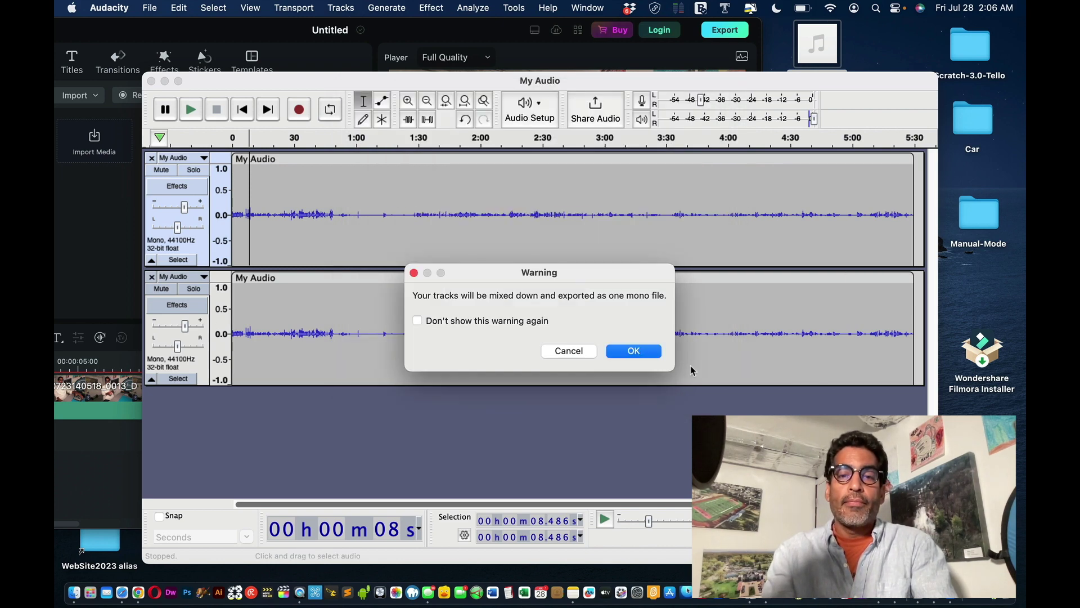
left_click(626, 352)
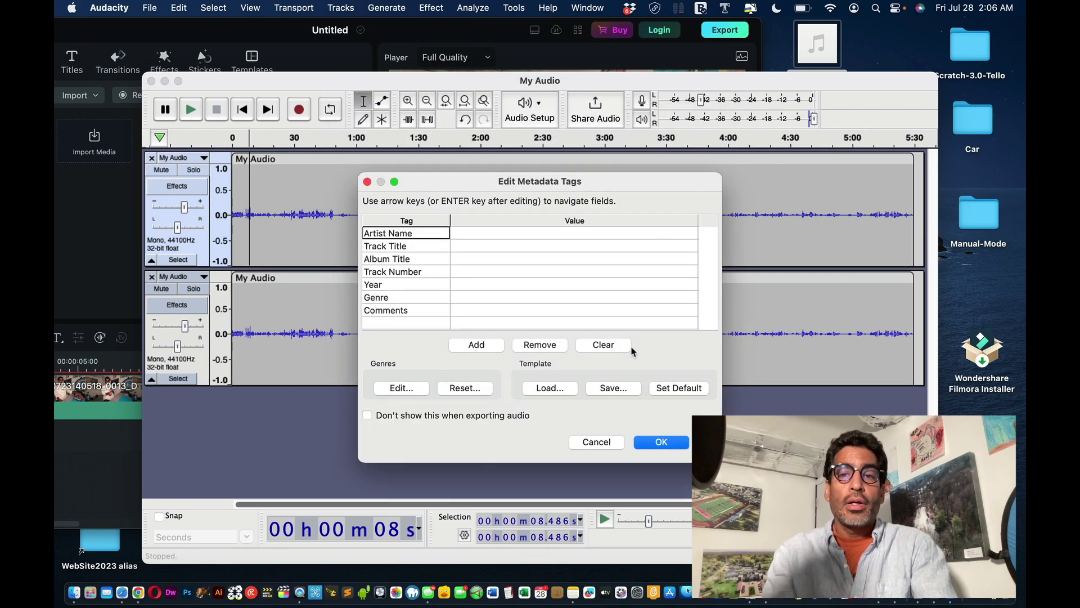
left_click(668, 441)
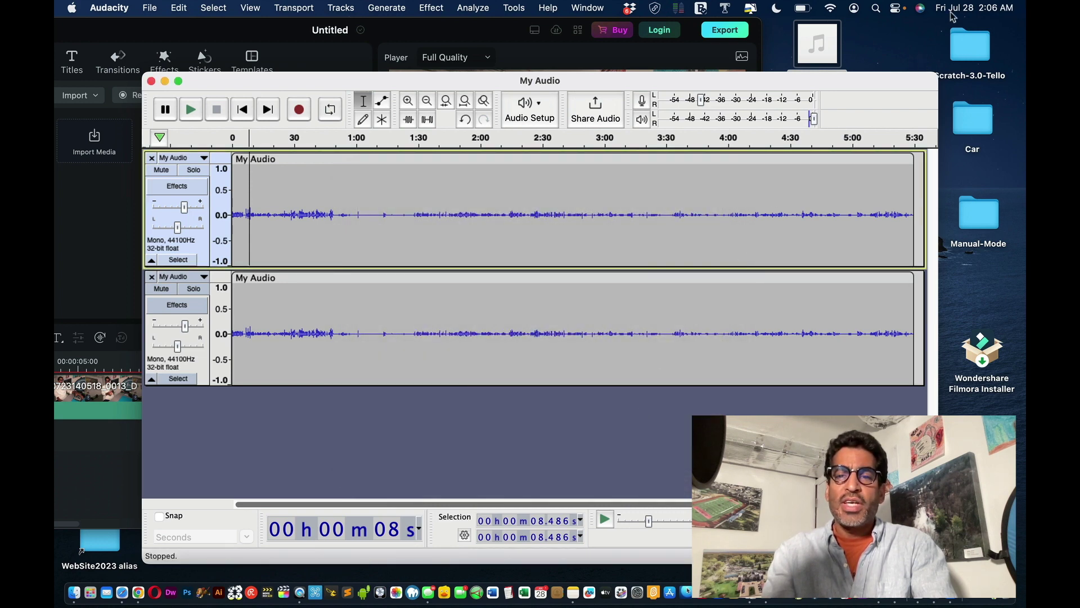
Reveal the desktop and play a few seconds of Fixed-Audio.wav in a quick preview.
mouse_move(1025, 3)
left_click(669, 53)
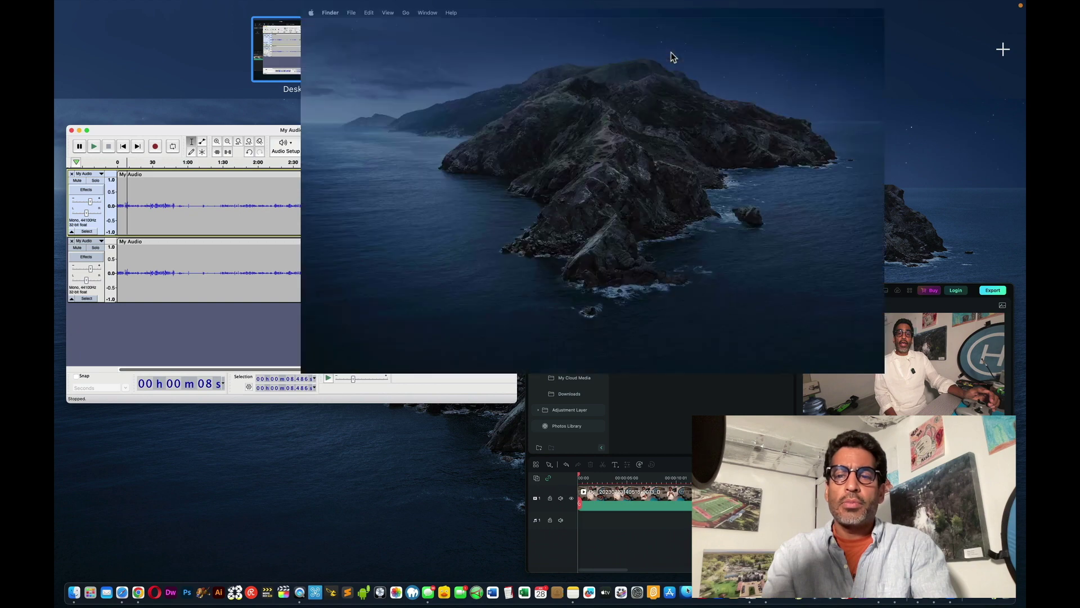
left_click(883, 350)
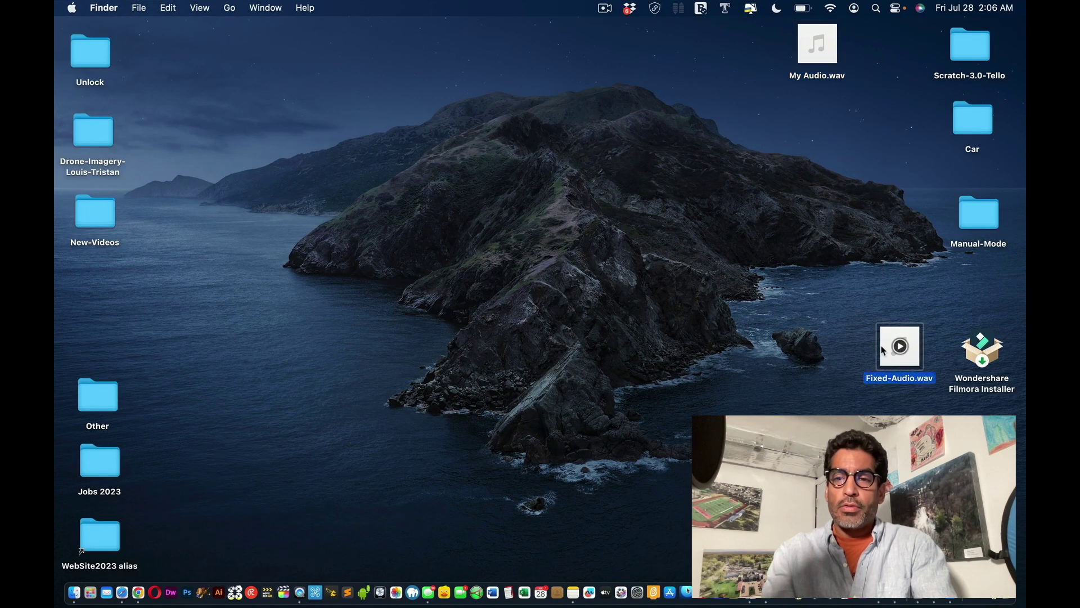
key("space")
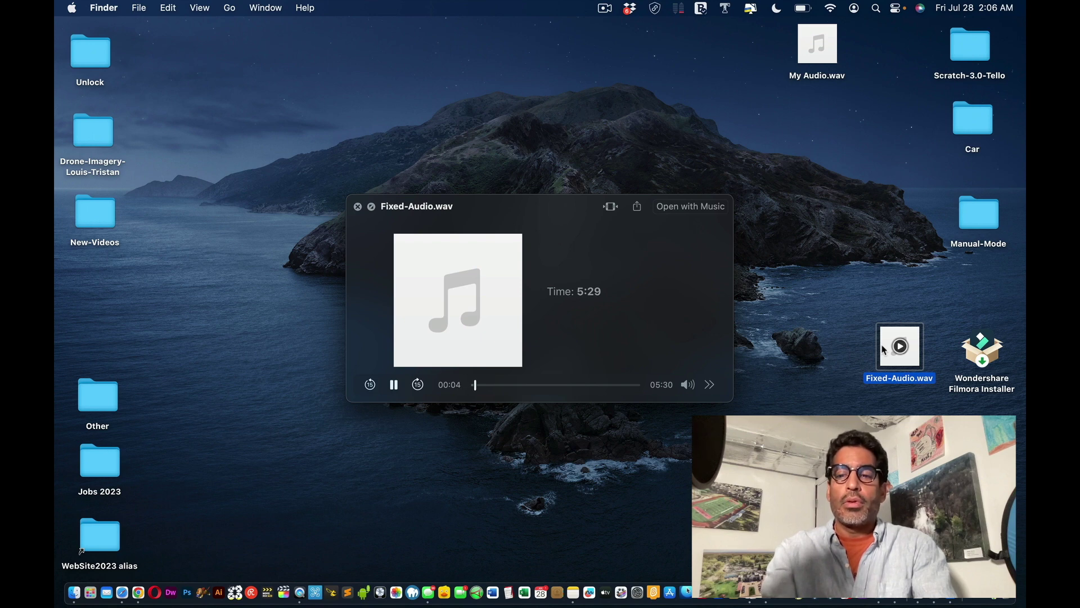
key("space")
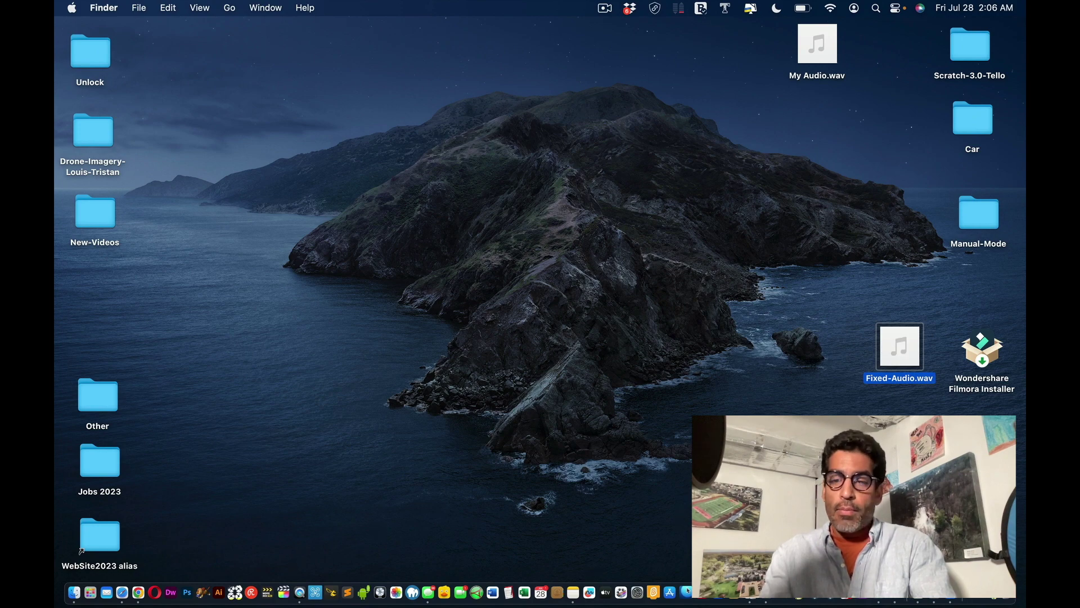
Return to the Filmora and Audacity windows, move Audacity clear of the desktop file, and add Fixed-Audio.wav to Filmora's timeline at about 35 s.
left_click(881, 600)
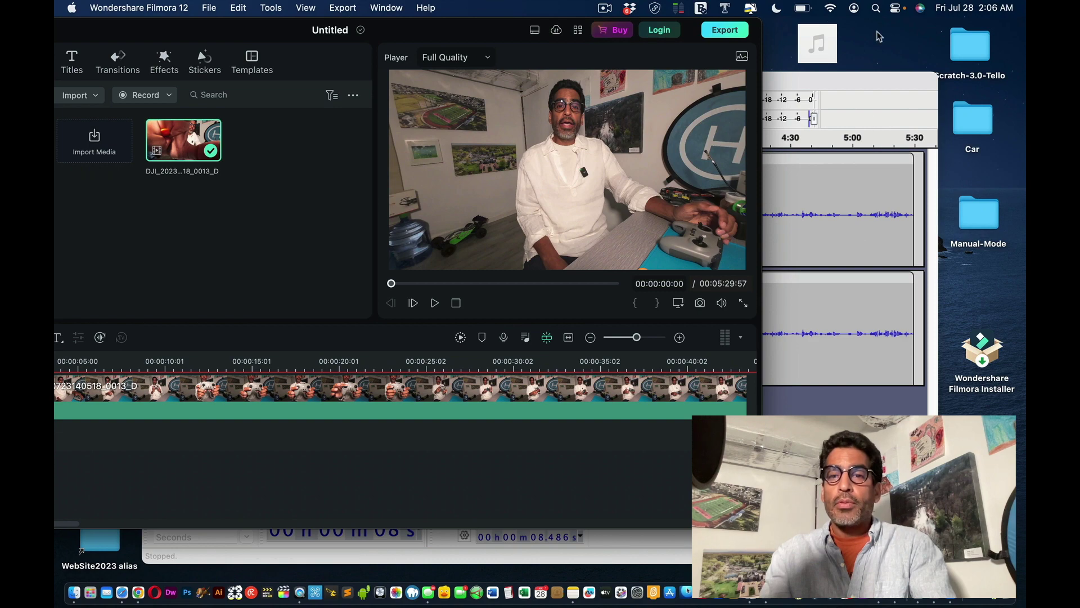
left_click_drag(856, 71, 733, 543)
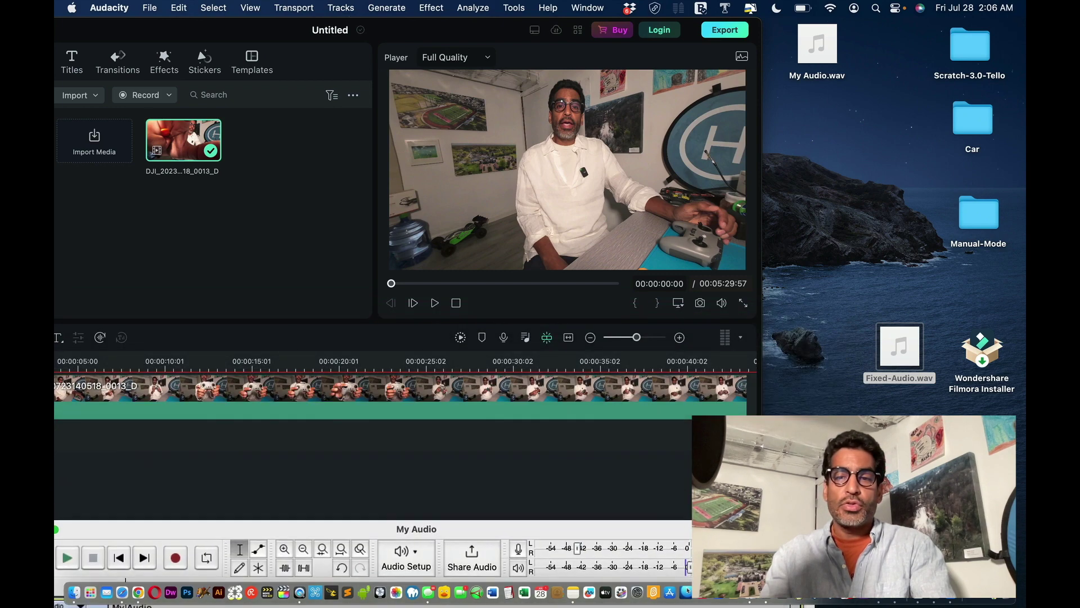
left_click_drag(900, 348, 598, 480)
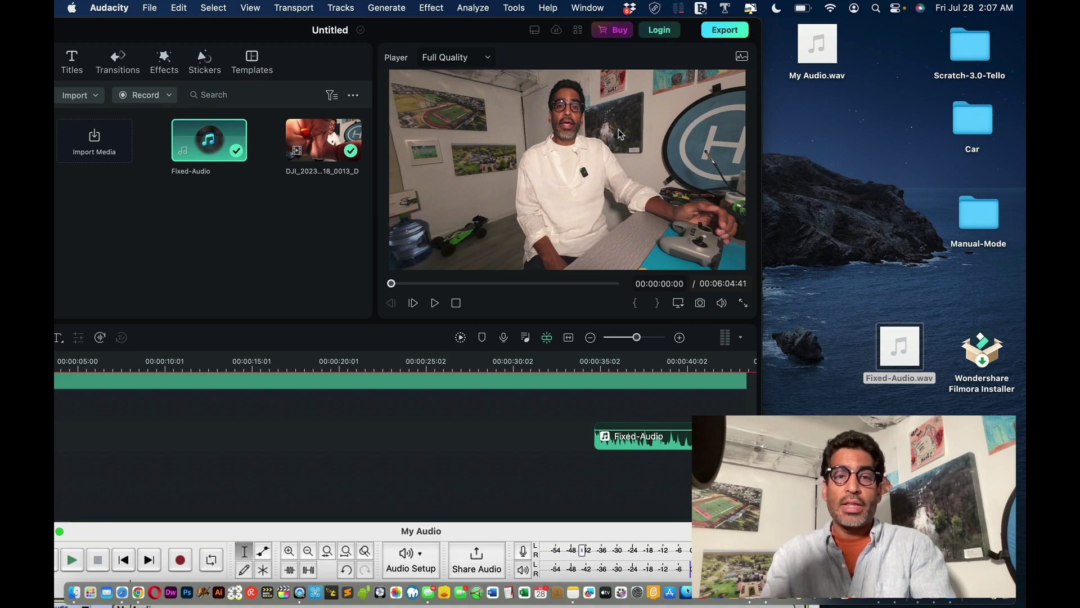
Shift the Filmora window to expose the timeline start, place Fixed-Audio at the beginning of audio track 1, and play the first few seconds.
left_click(423, 25)
left_click_drag(423, 25, 638, 29)
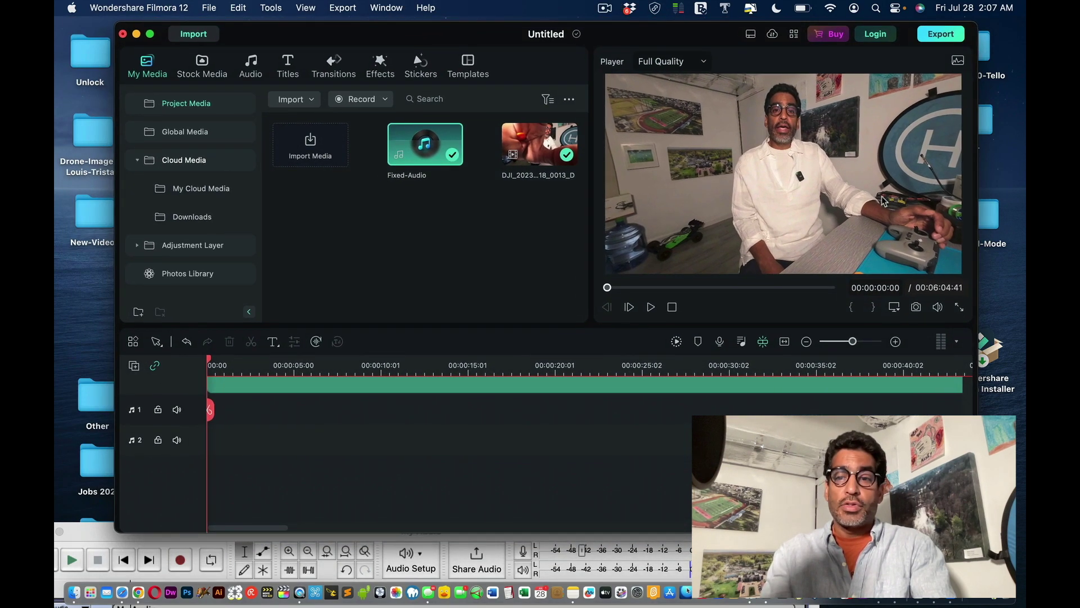
left_click_drag(425, 144, 221, 398)
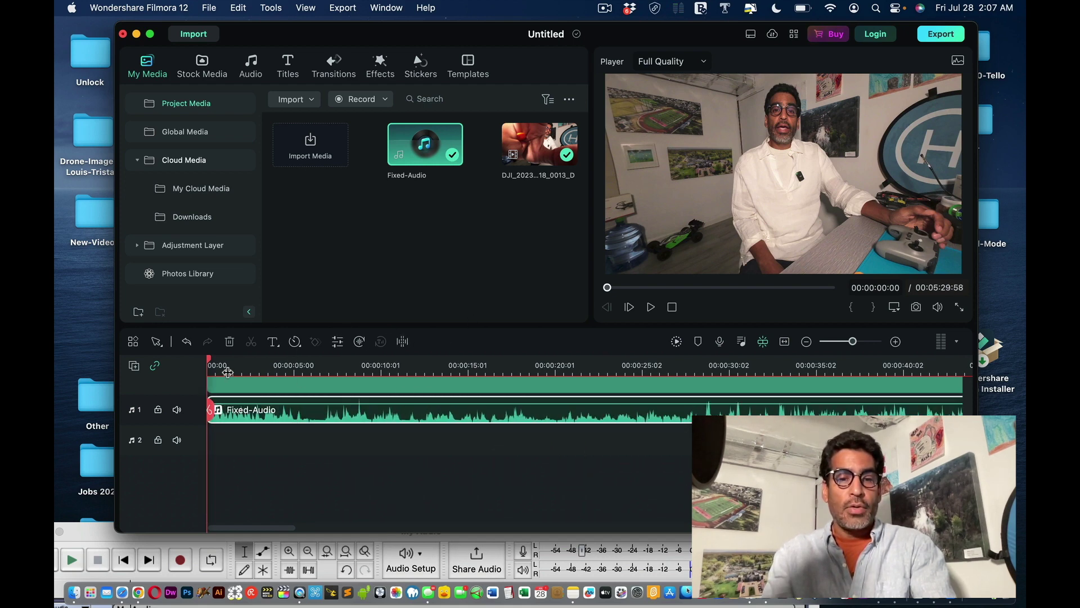
key("space")
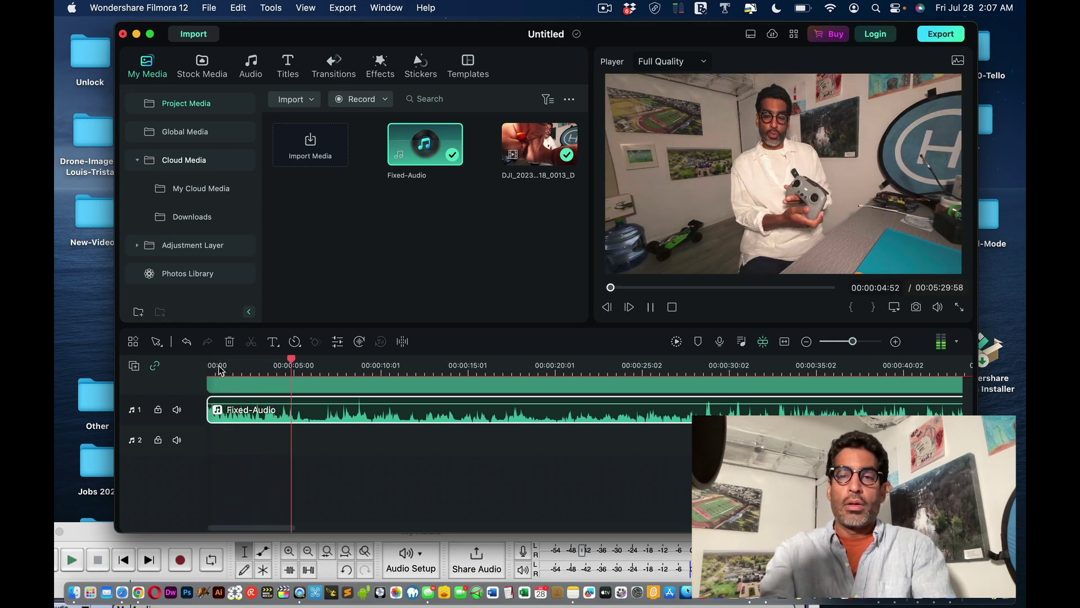
key("space")
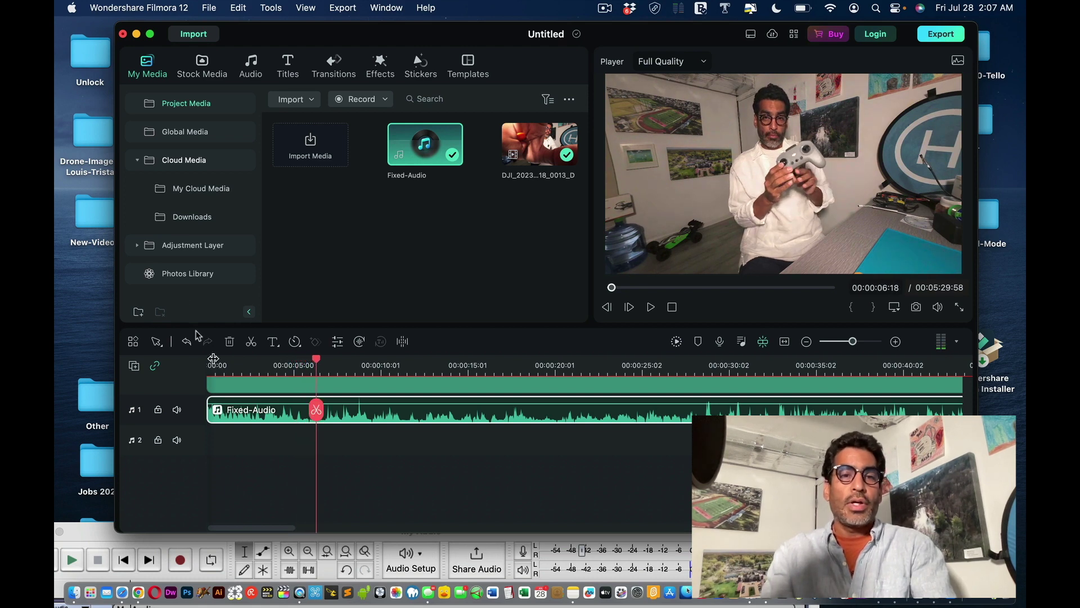
left_click(213, 5)
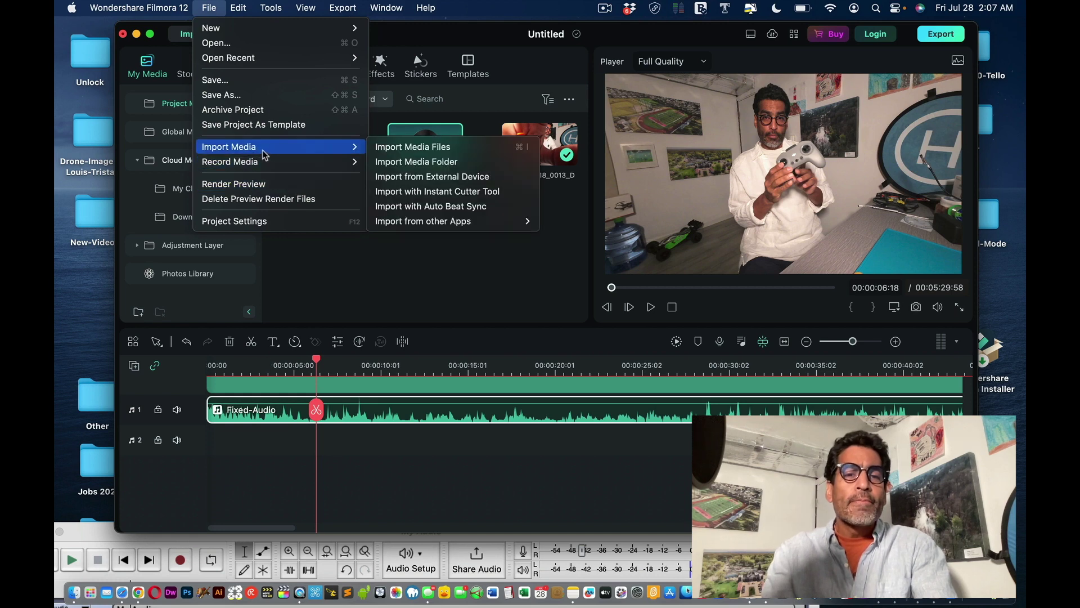
mouse_move(261, 162)
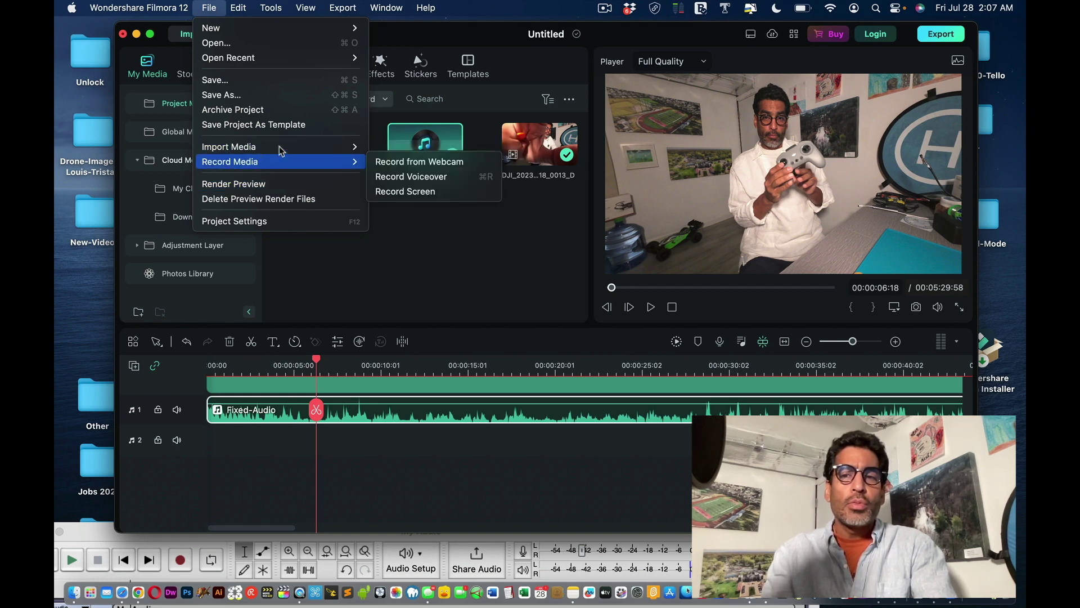
left_click(202, 6)
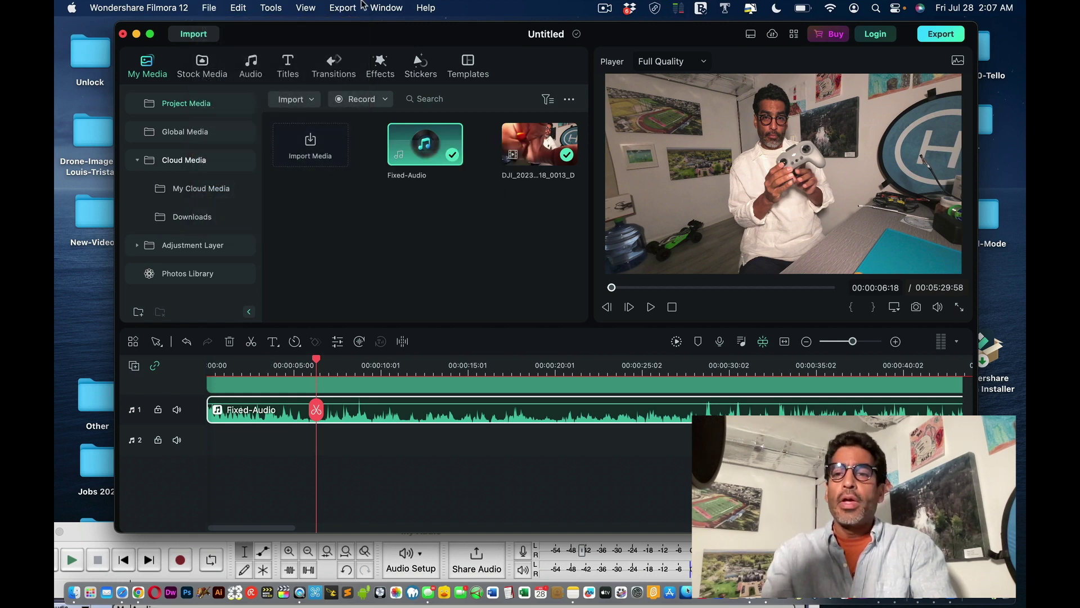
Set up a local export of the project in MOV format with the name Sound-Check.
left_click(941, 35)
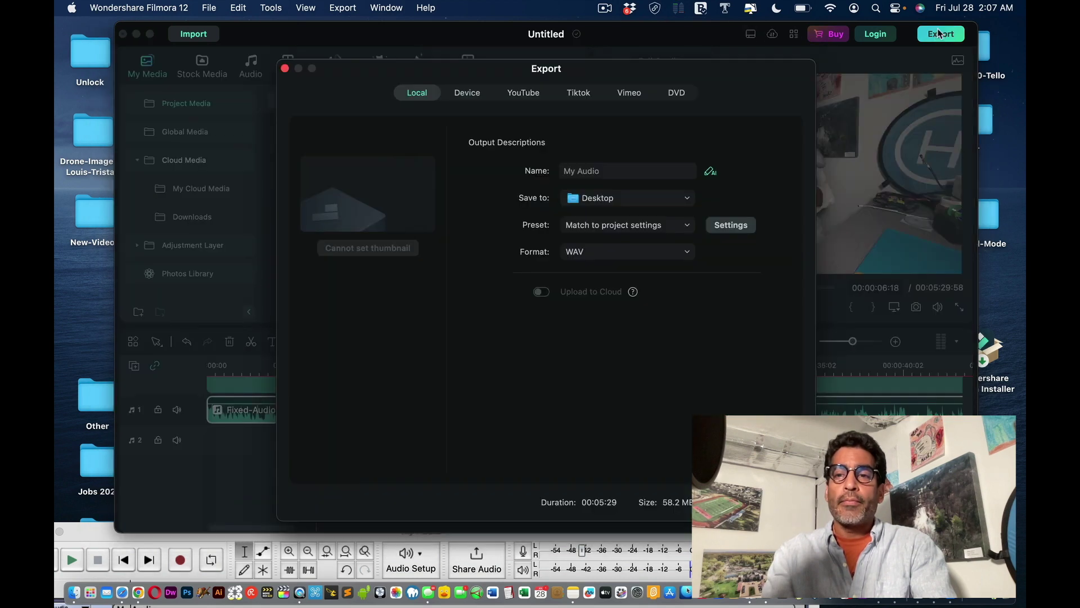
left_click(599, 254)
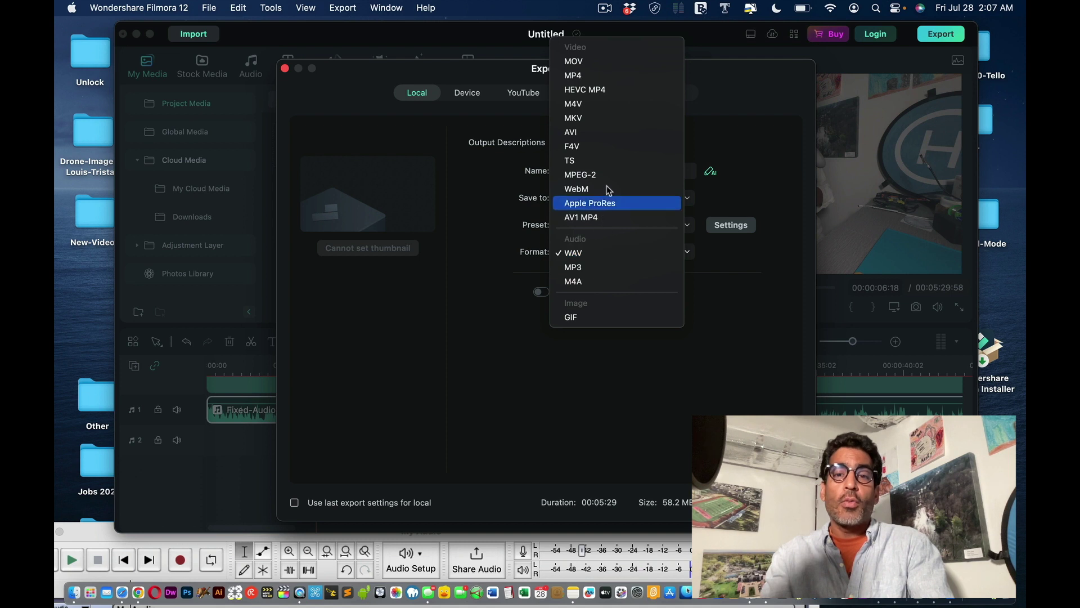
left_click(613, 65)
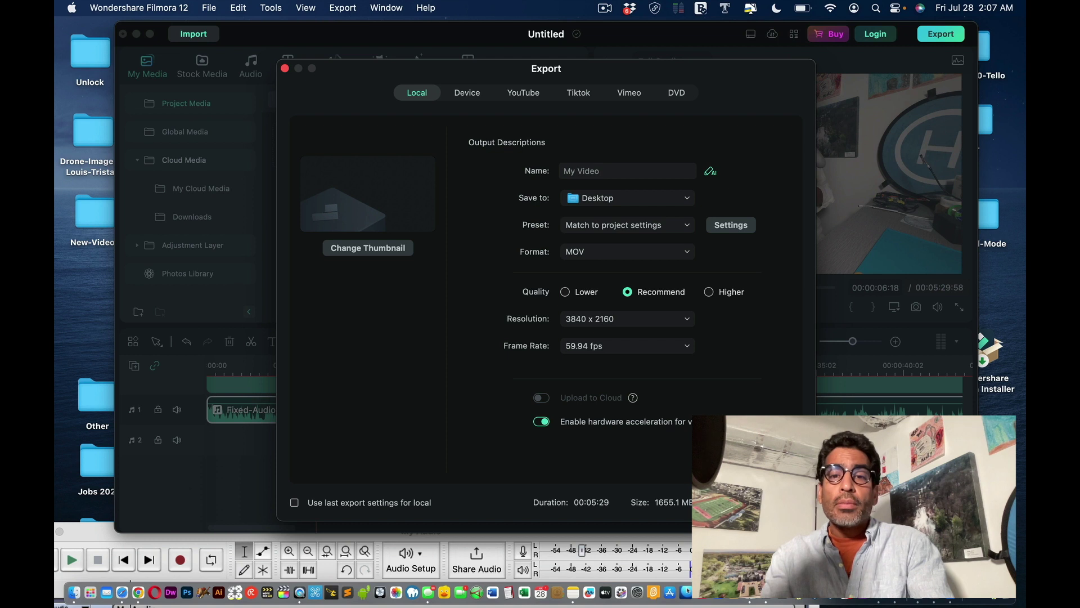
left_click(598, 166)
type("Sound")
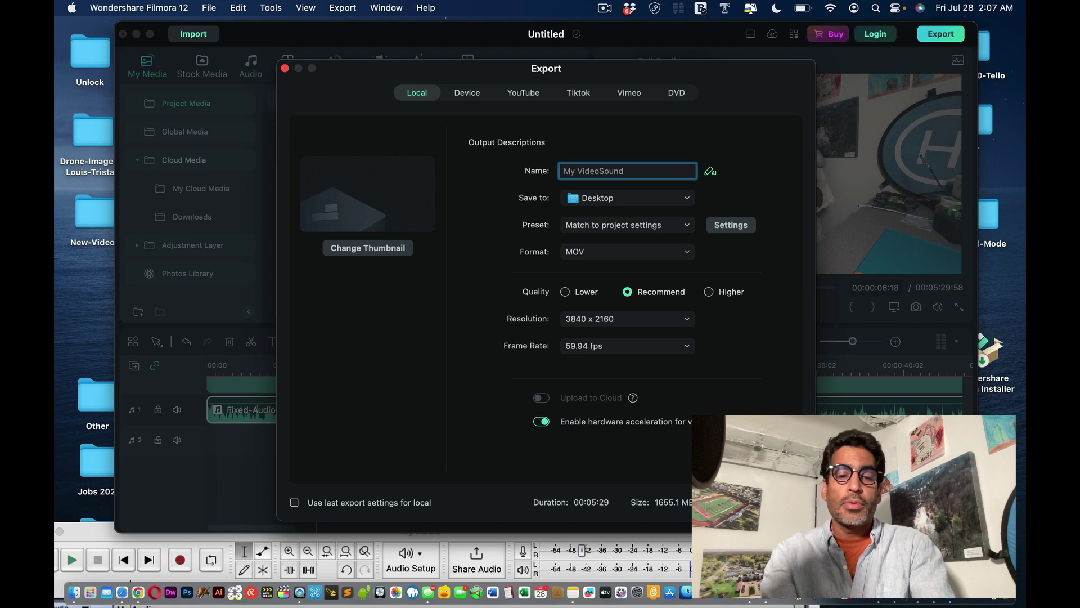
key("super+a")
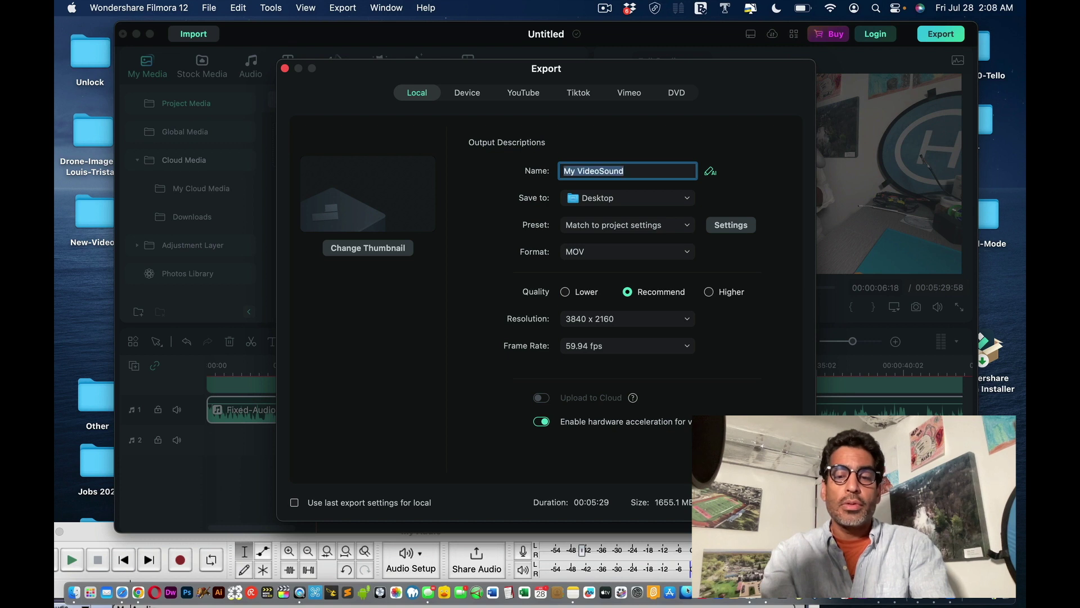
type("Sound-")
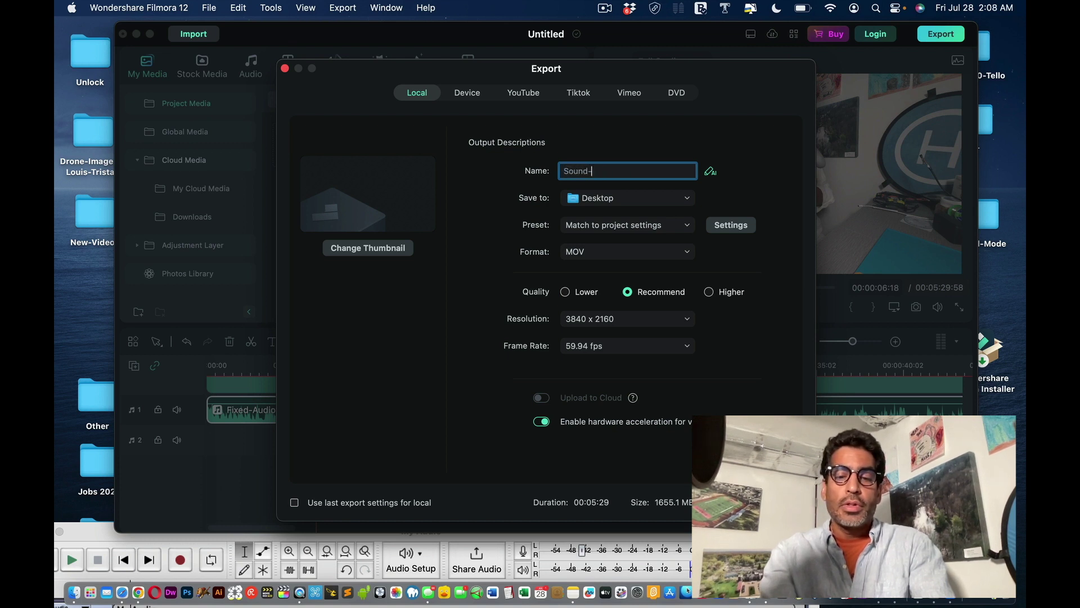
type("Check")
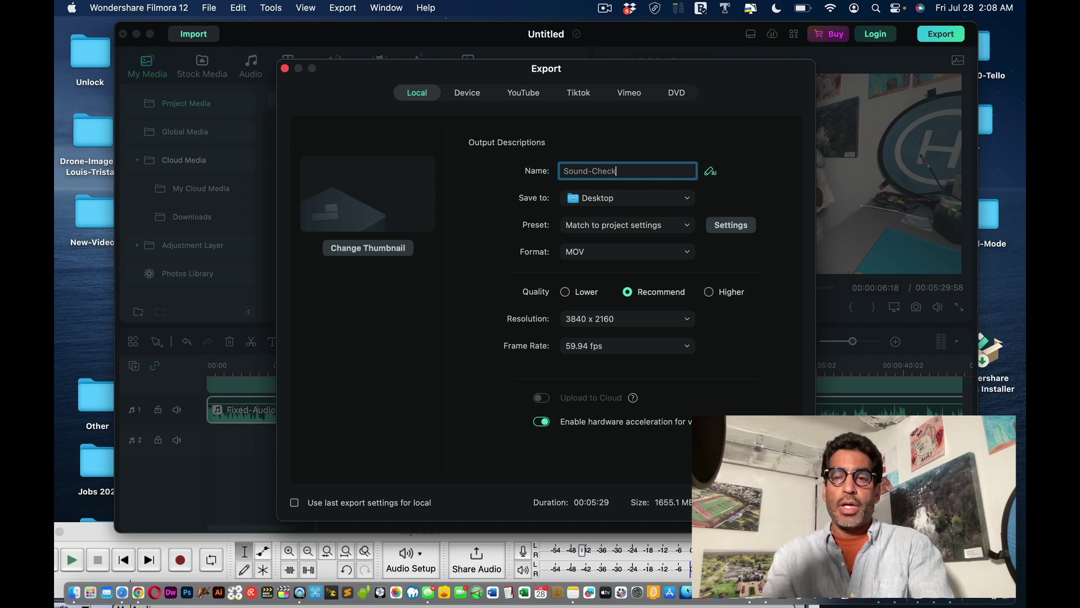
Start exporting Sound-Check to the Desktop with the watermark and let the render finish.
left_click(771, 502)
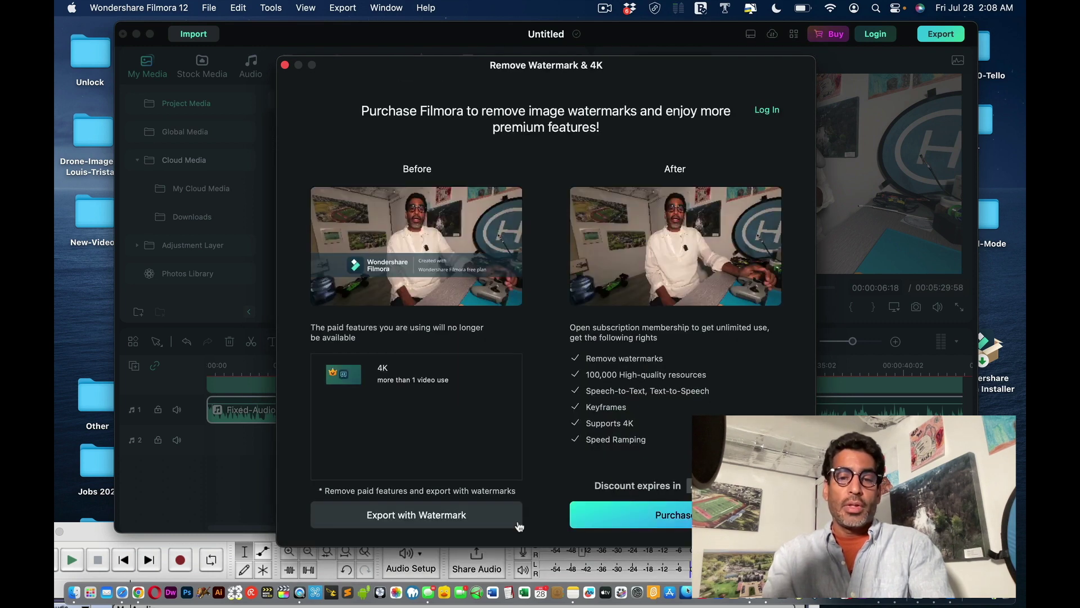
left_click(401, 519)
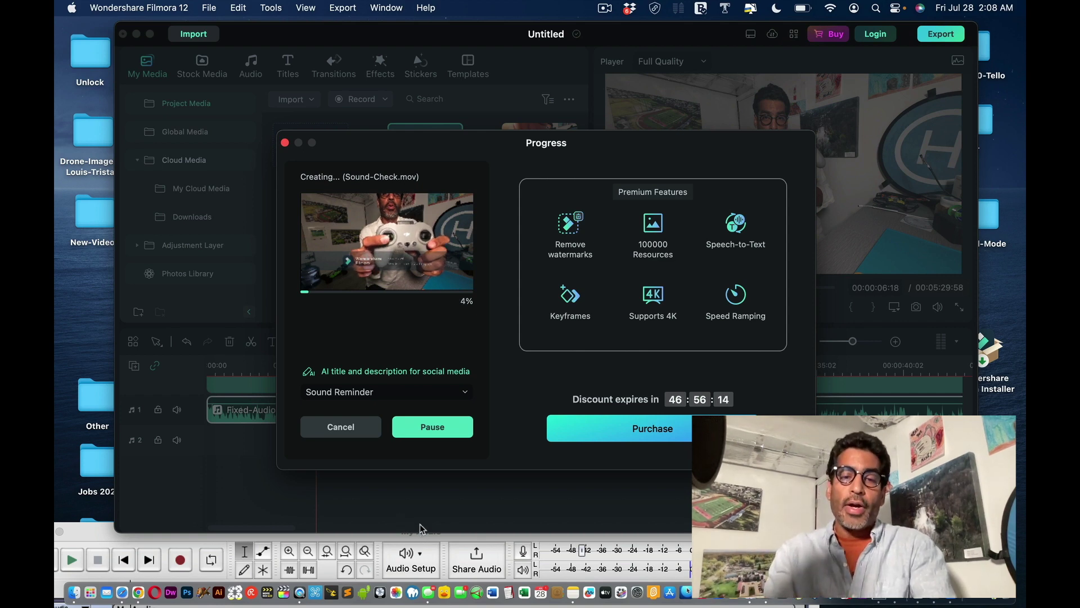
left_click(431, 431)
left_click(432, 431)
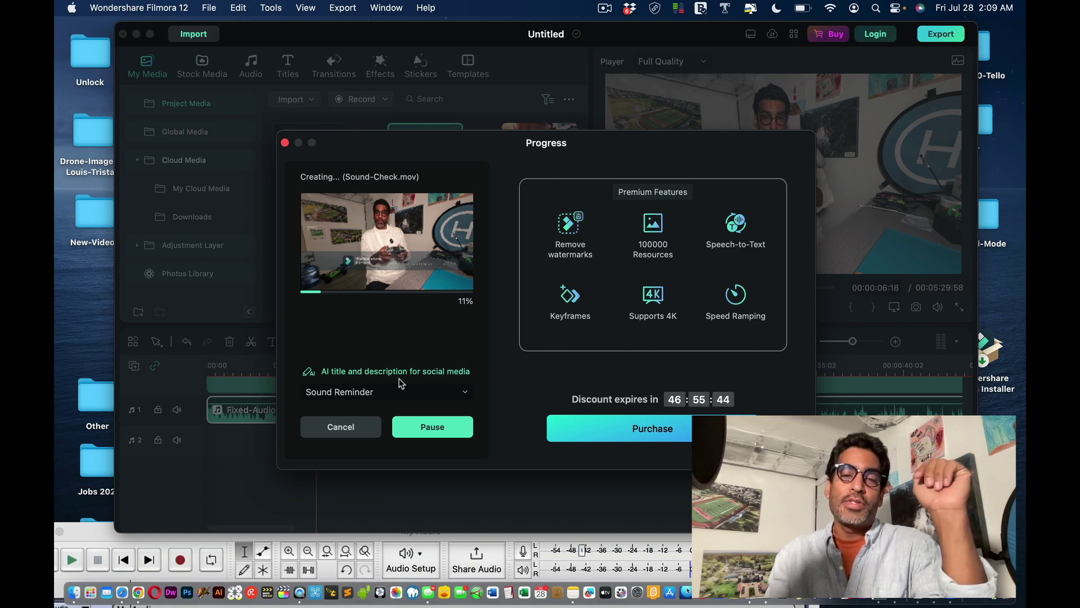
left_click(292, 6)
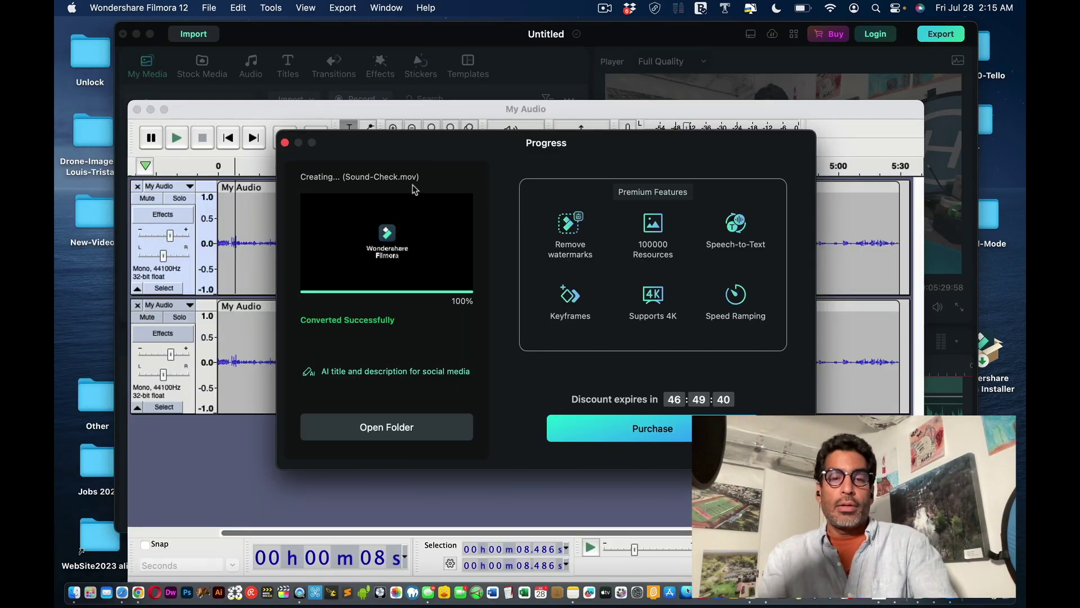
Open the export's output folder, play Sound-Check.mov in a quick preview, and return to the Filmora timeline's start.
left_click(387, 428)
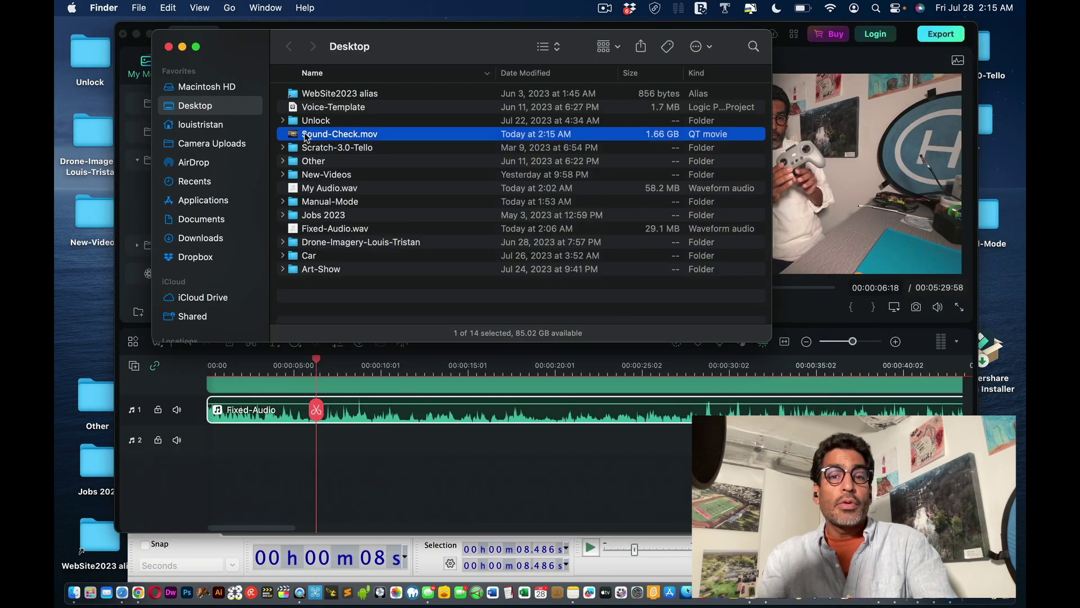
key("space")
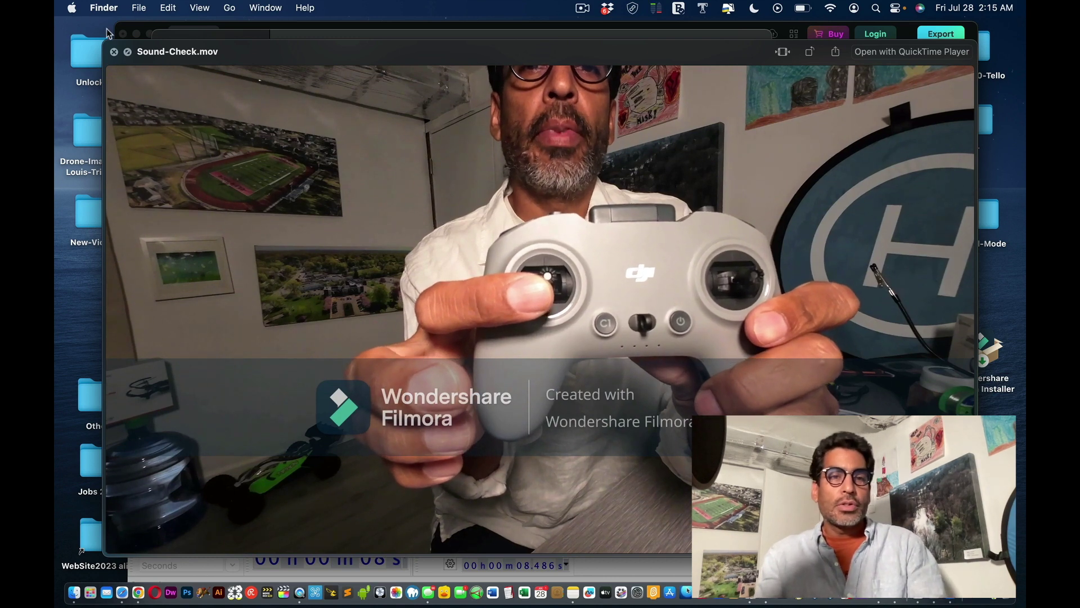
left_click(114, 53)
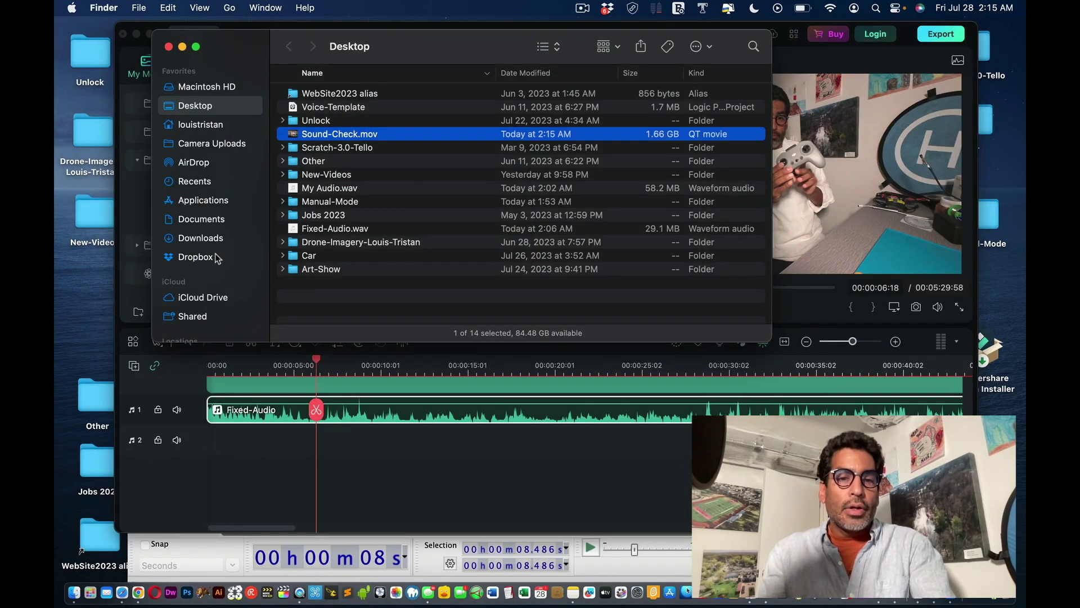
left_click(205, 464)
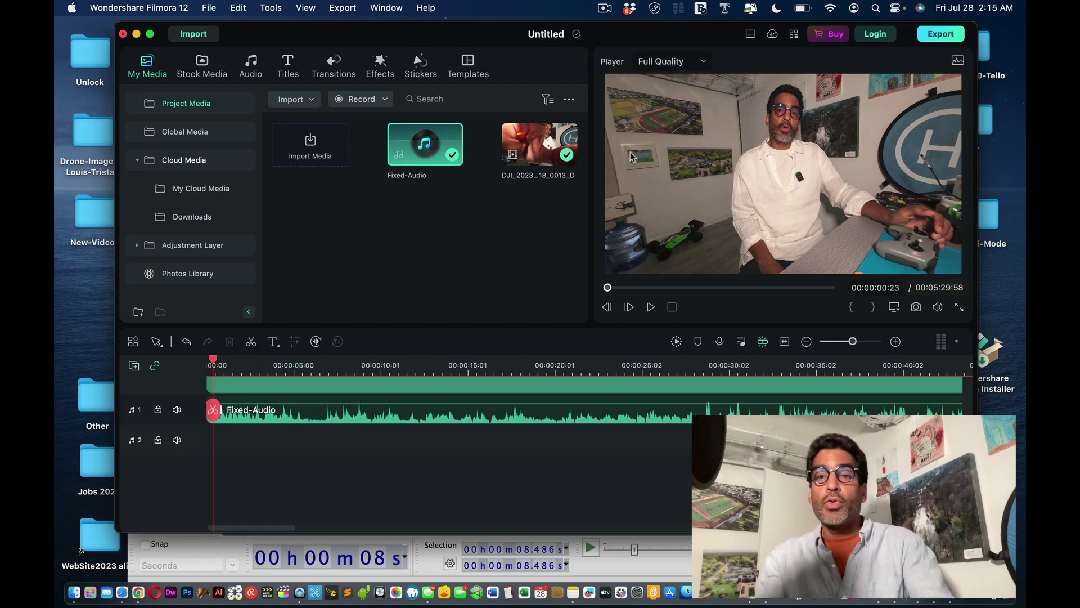
Review the Perpetual and Annual Mac plans on Filmora's purchase page, highlighting the annual price, and return to Filmora without purchasing.
left_click(829, 35)
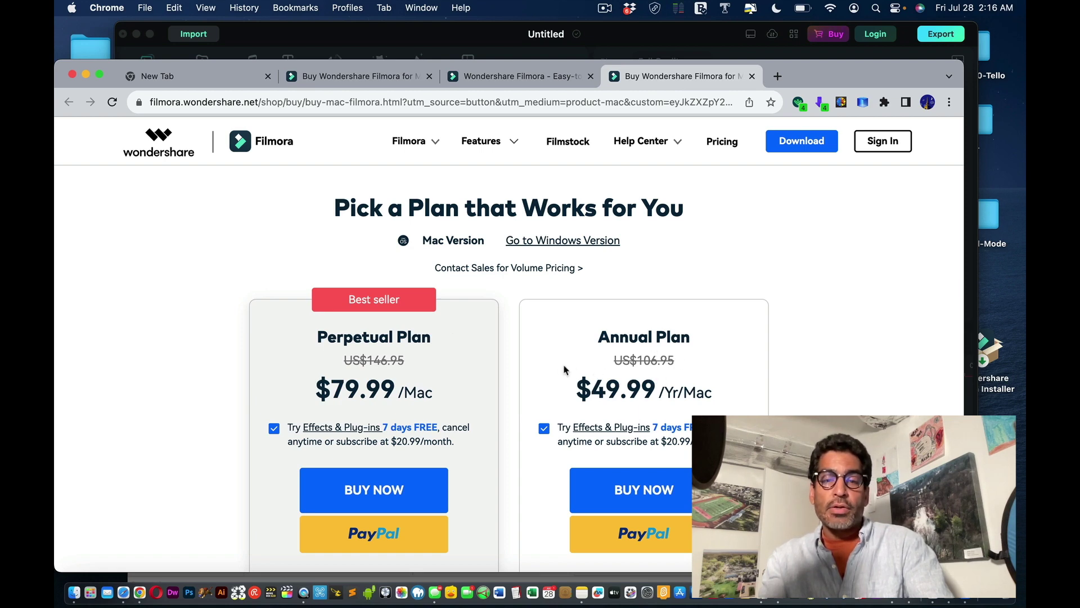
scroll(633, 396, "down", 5)
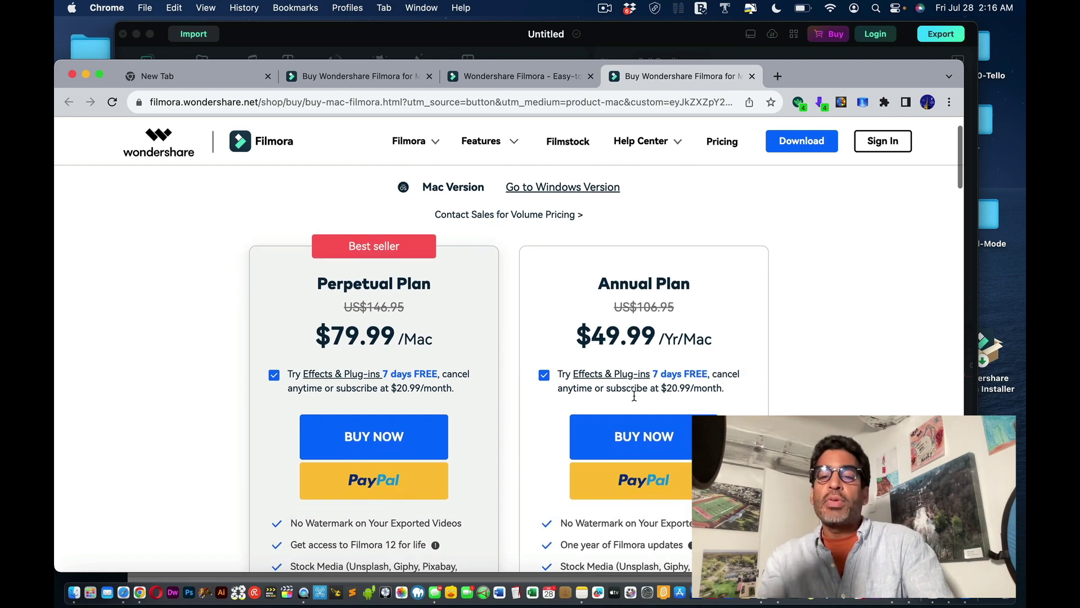
scroll(634, 395, "up", 2)
scroll(635, 400, "up", 1)
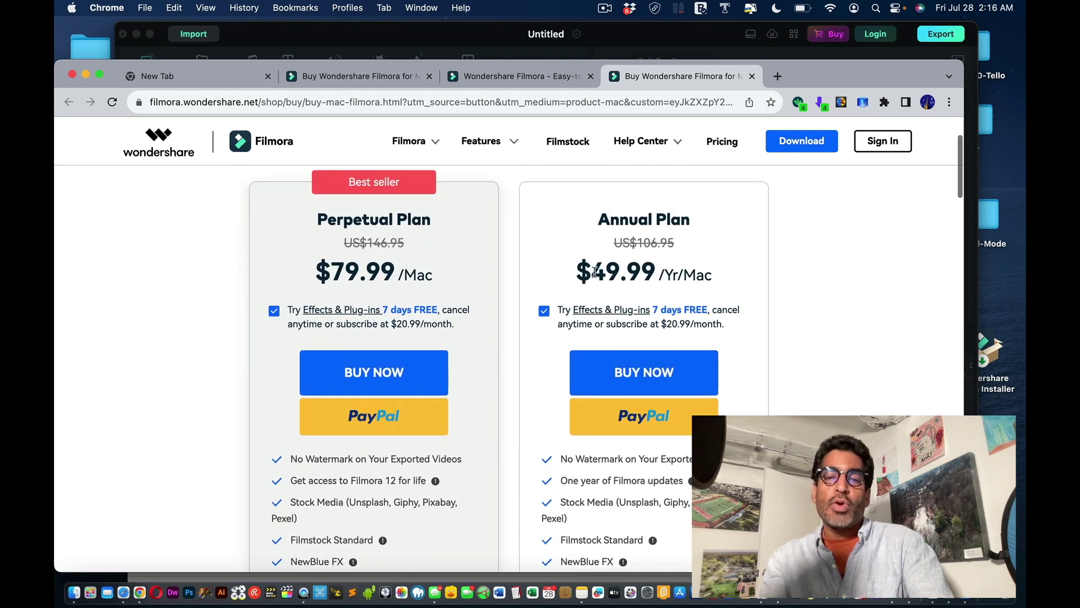
left_click_drag(576, 270, 681, 275)
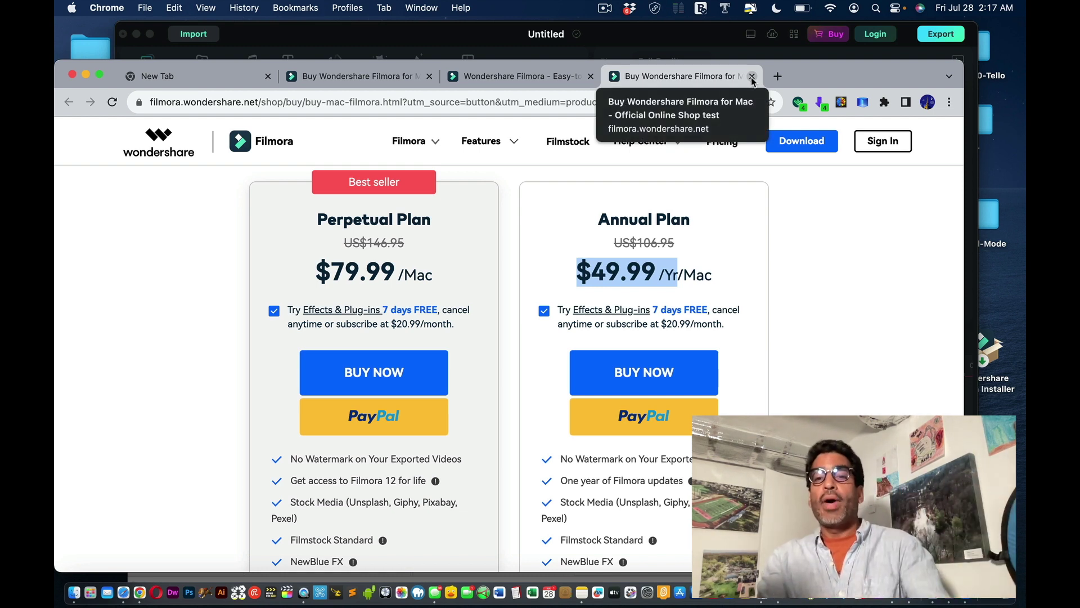
left_click(85, 76)
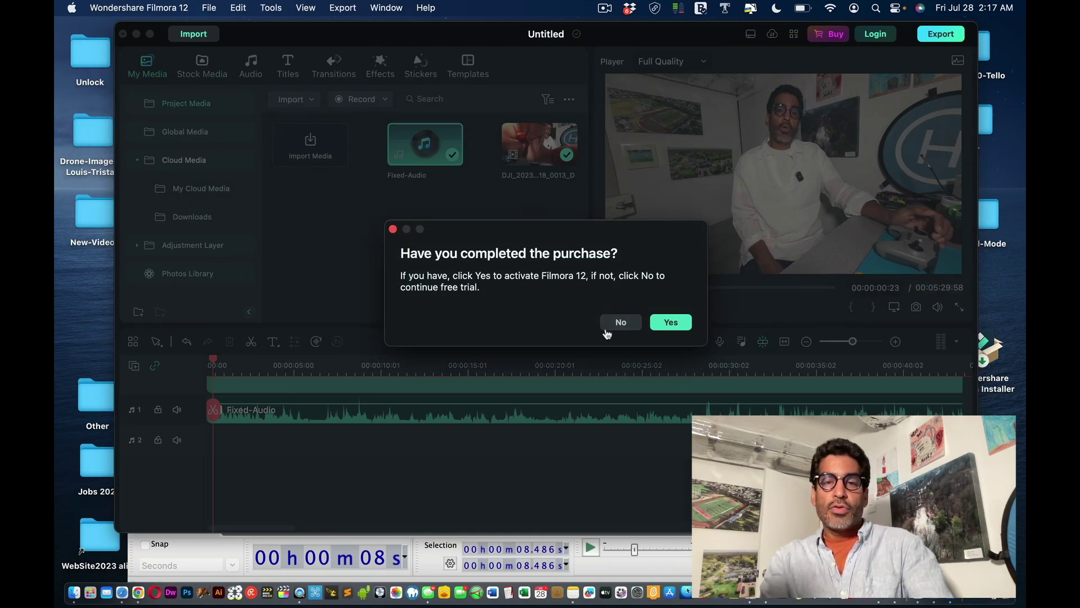
left_click(621, 322)
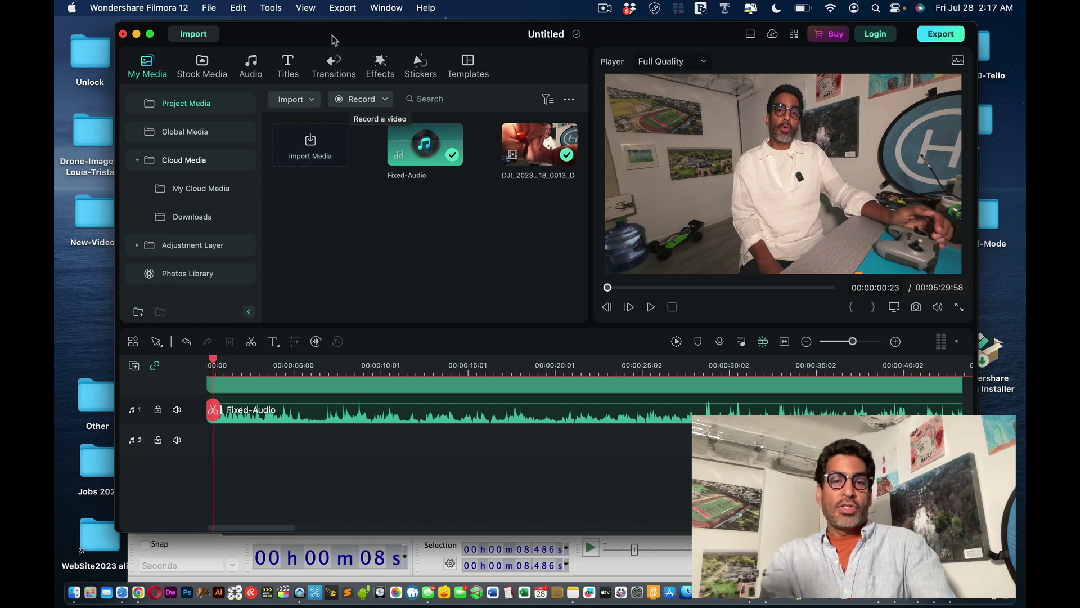
Move the Filmora window clear of the Desktop folder window, close that folder window, and switch to Audacity.
left_click_drag(330, 33, 411, 240)
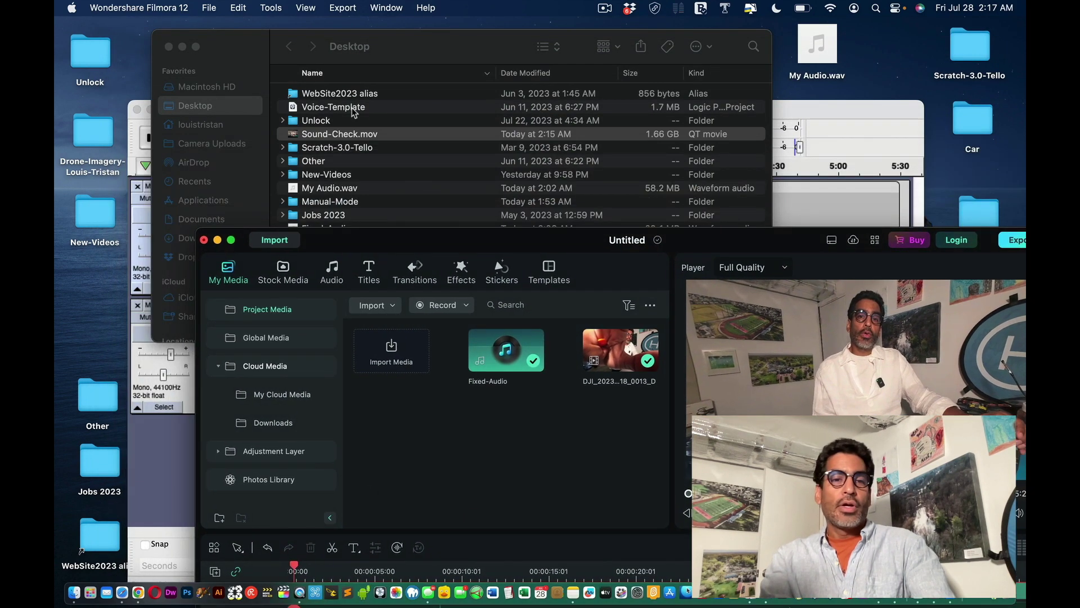
left_click(169, 48)
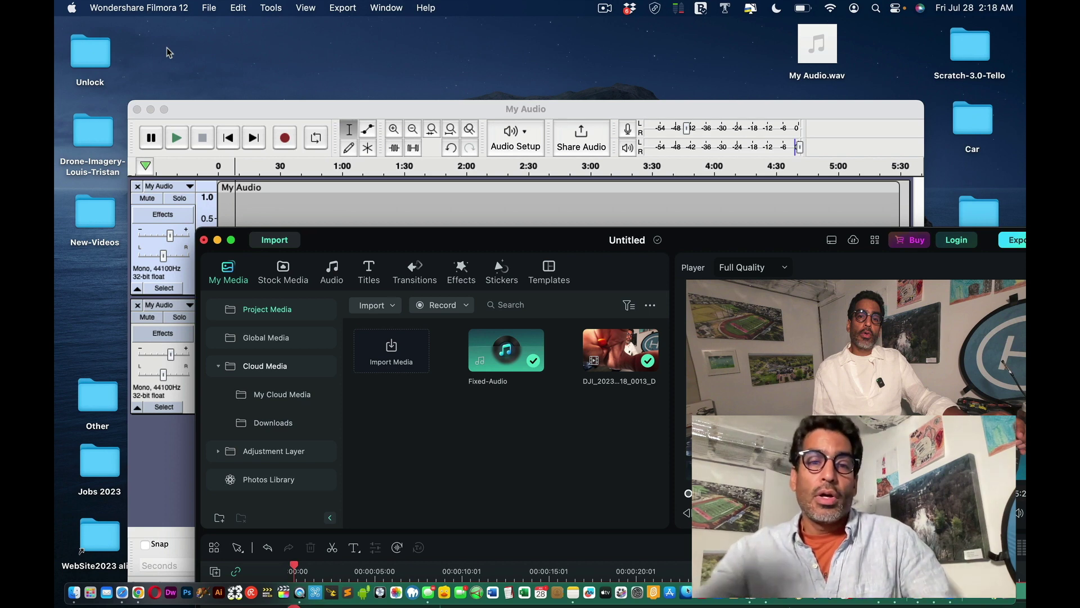
left_click(248, 110)
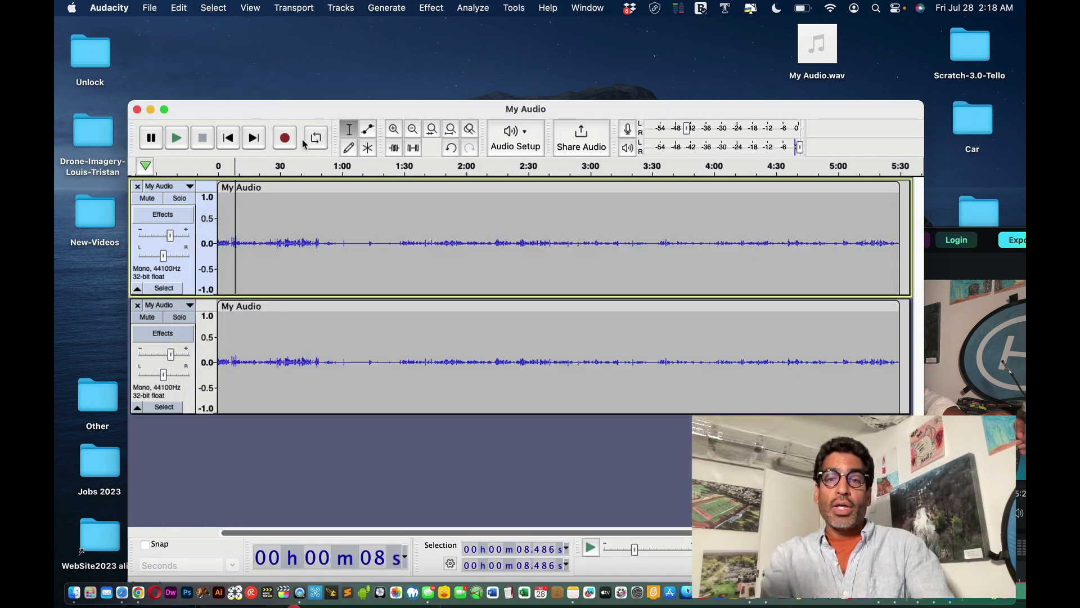
Play the My Audio tracks twice from about 8 s and place the cursor at about 1:17 on the lower track.
key("space")
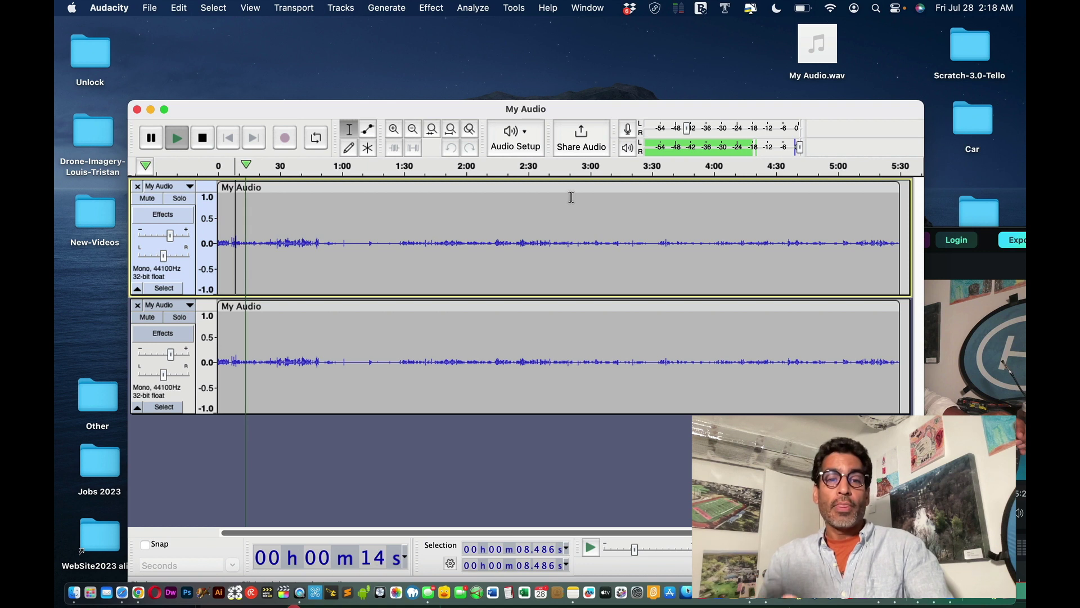
key("space")
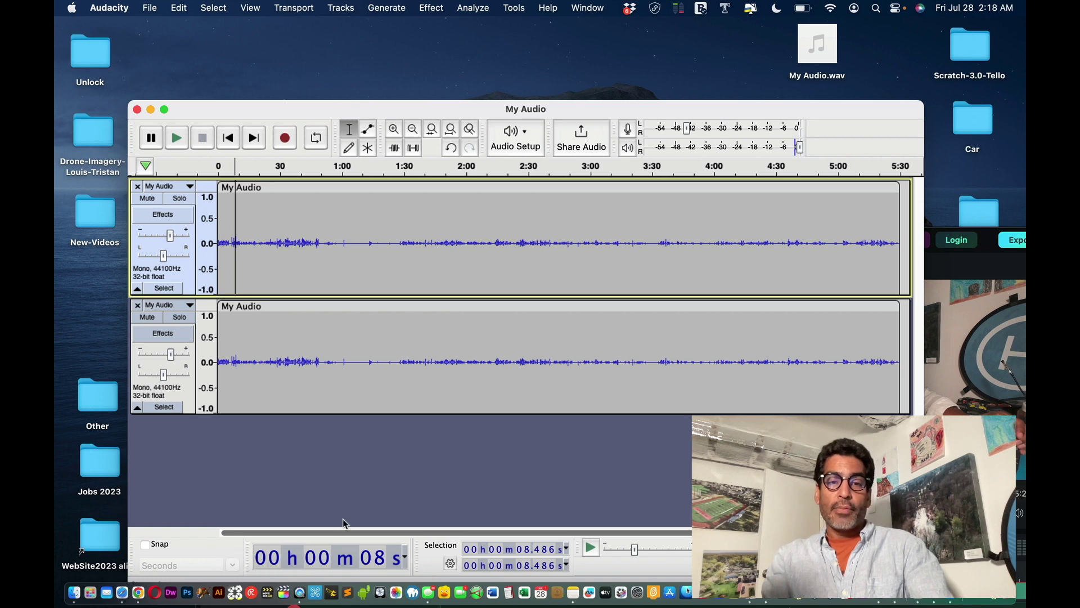
left_click(376, 407)
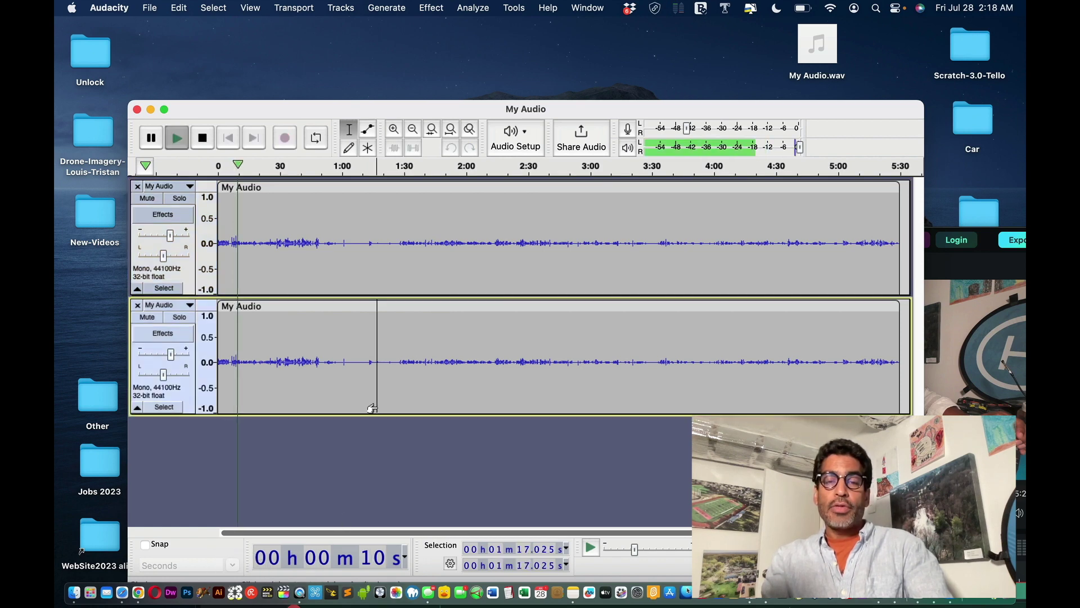
key("space")
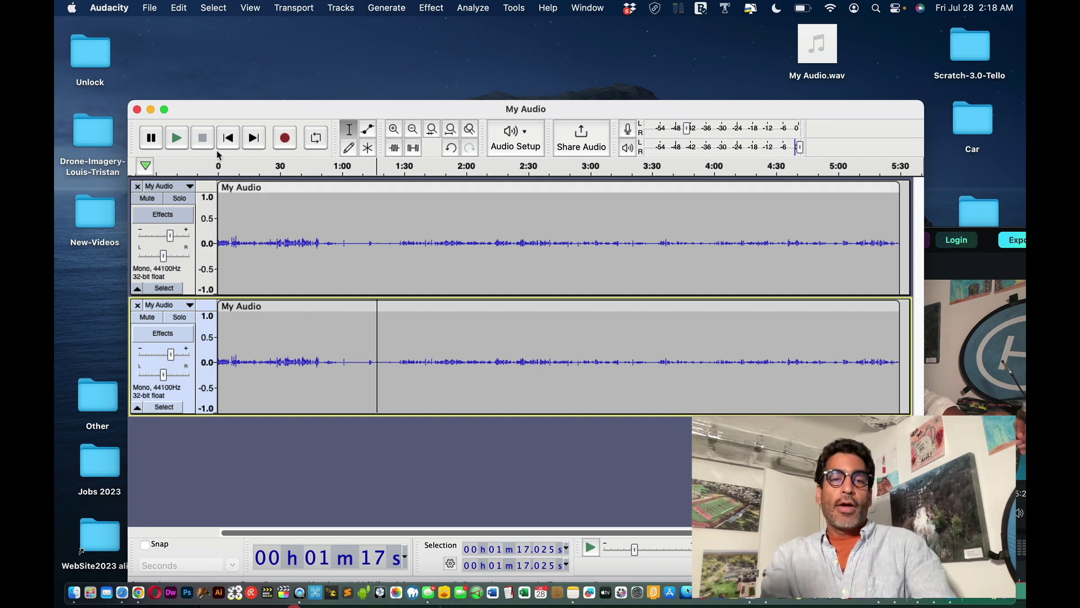
Close the My Audio project without saving and move the Filmora window back up to show its timeline.
left_click(138, 110)
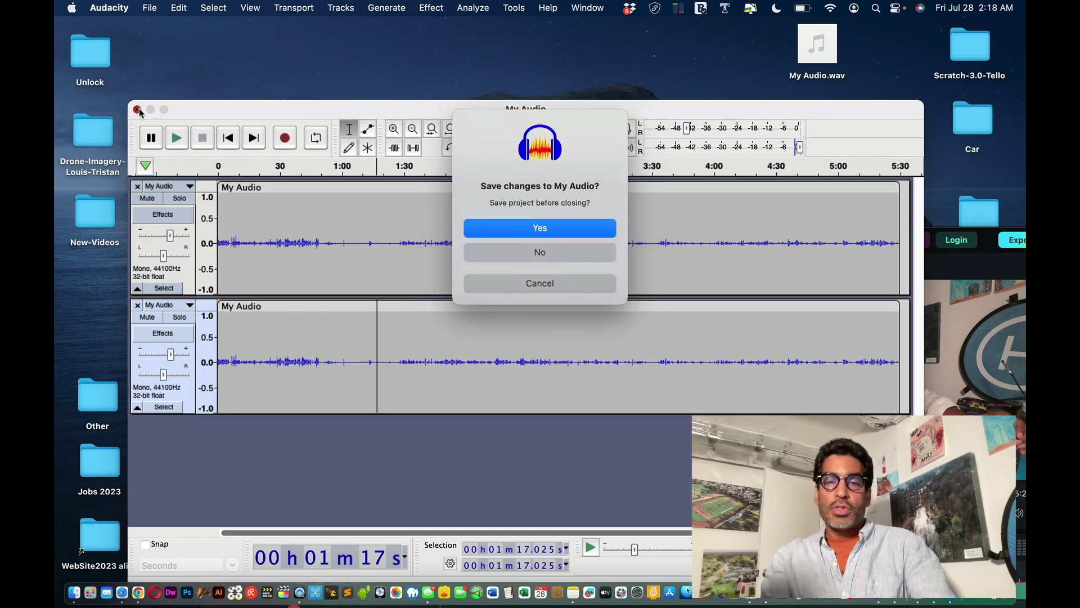
left_click(518, 252)
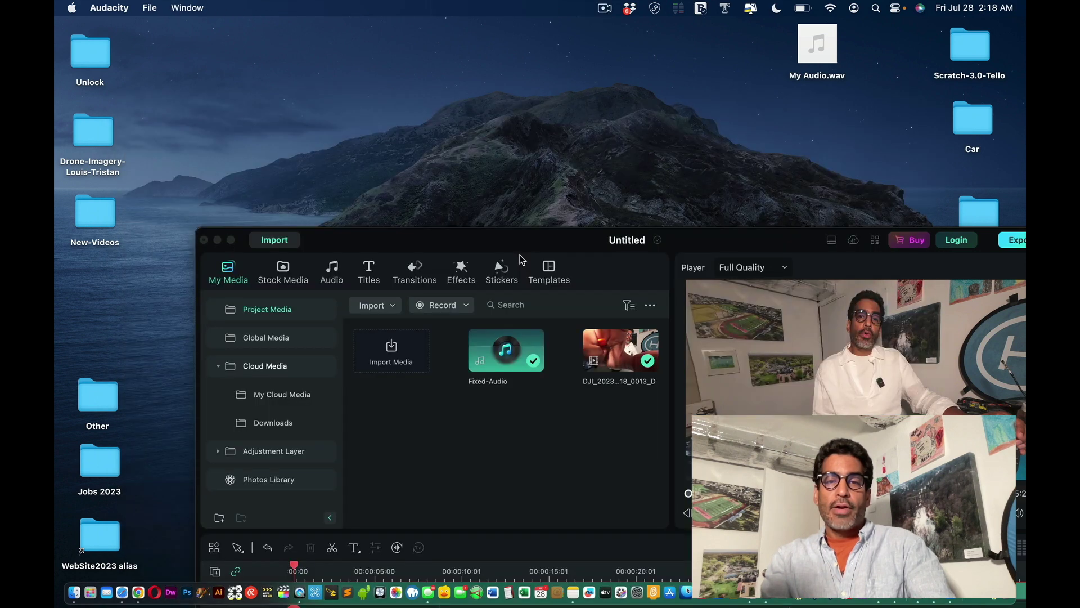
left_click_drag(525, 242, 427, 79)
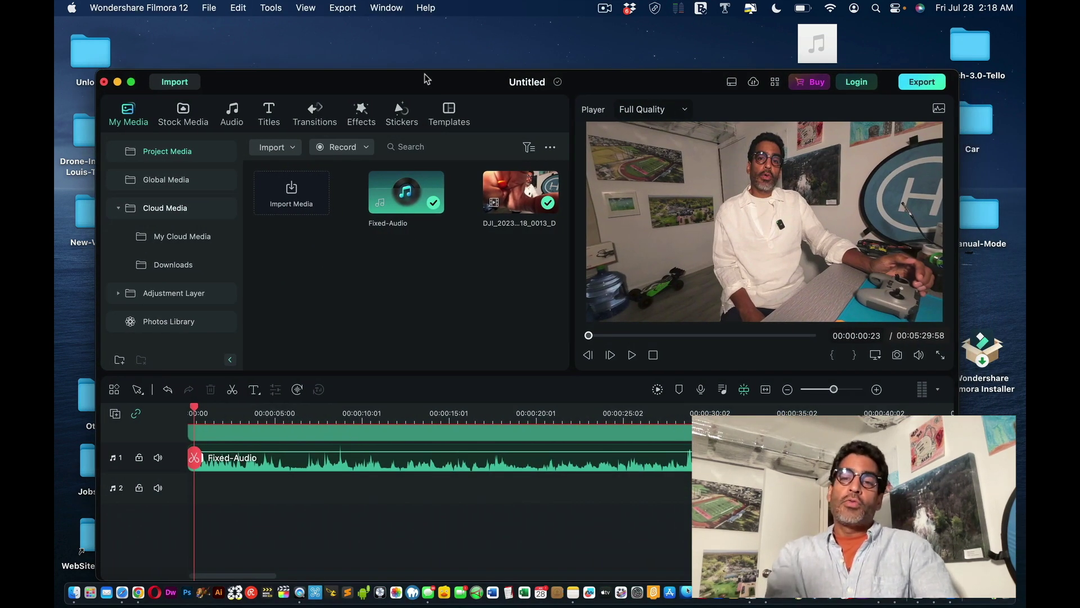